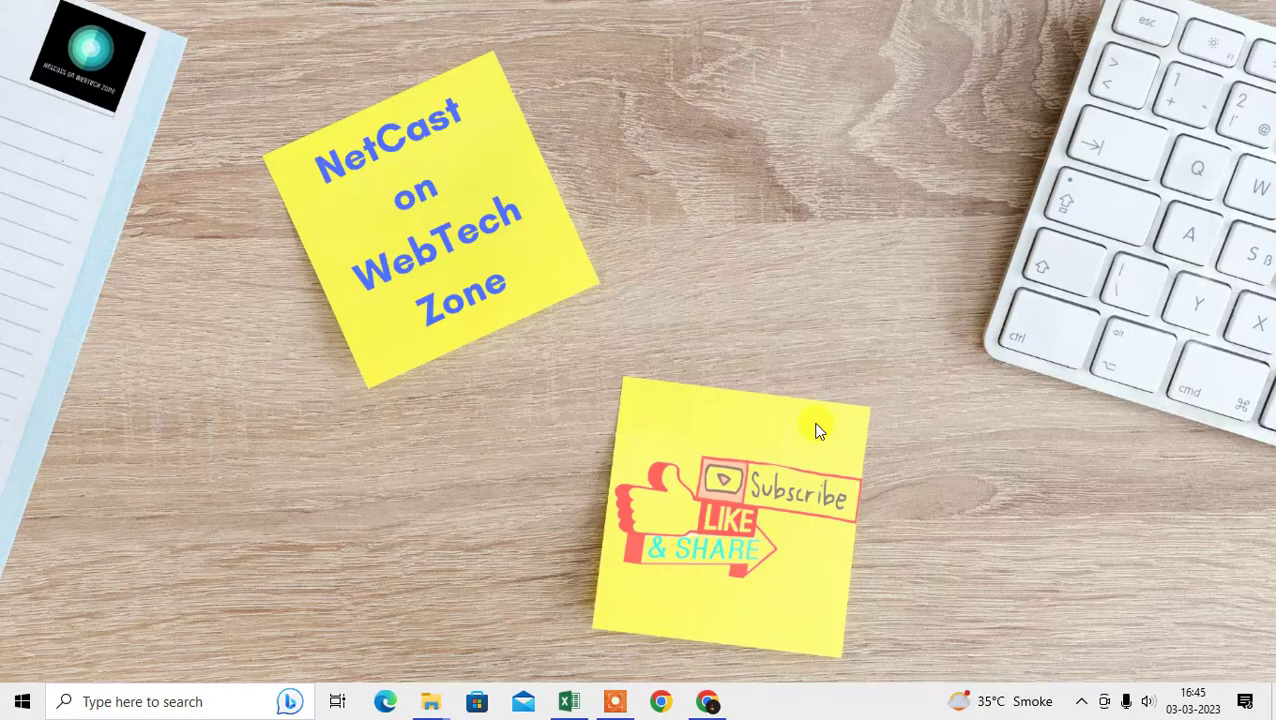
right_click(647, 172)
click(714, 238)
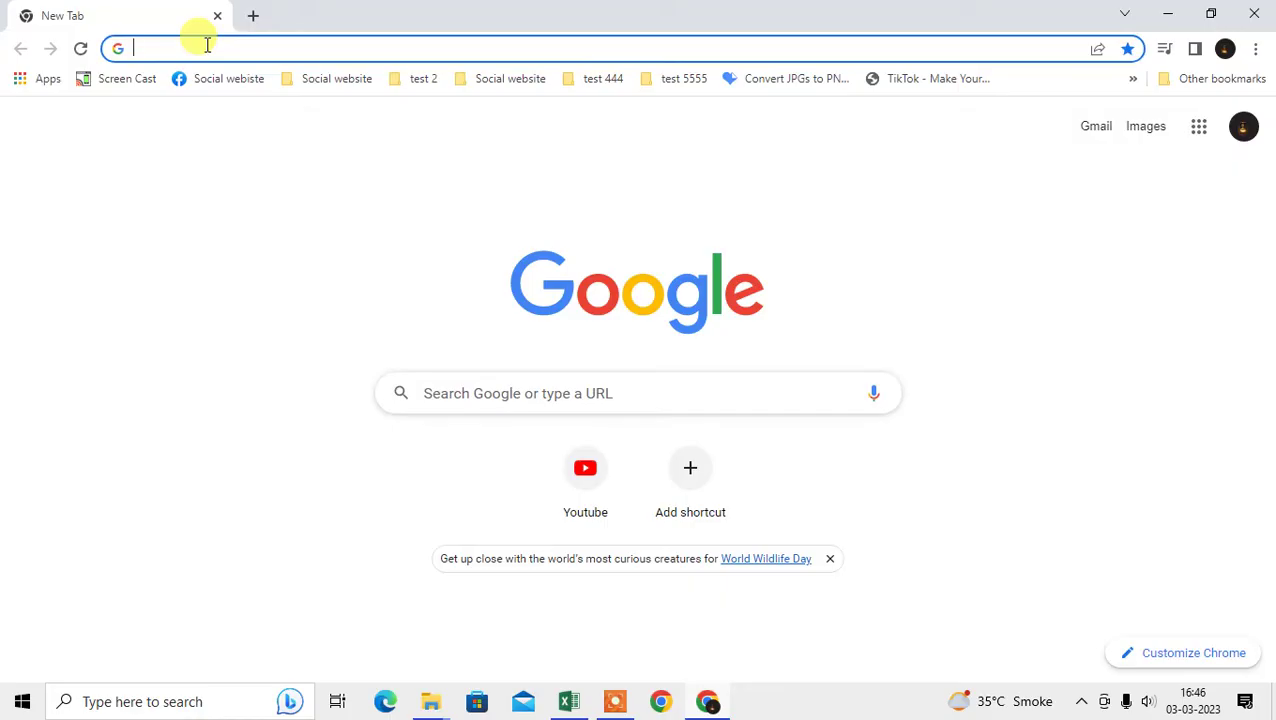
Open the Google home page and search for "google article"
text(google)
key(Return)
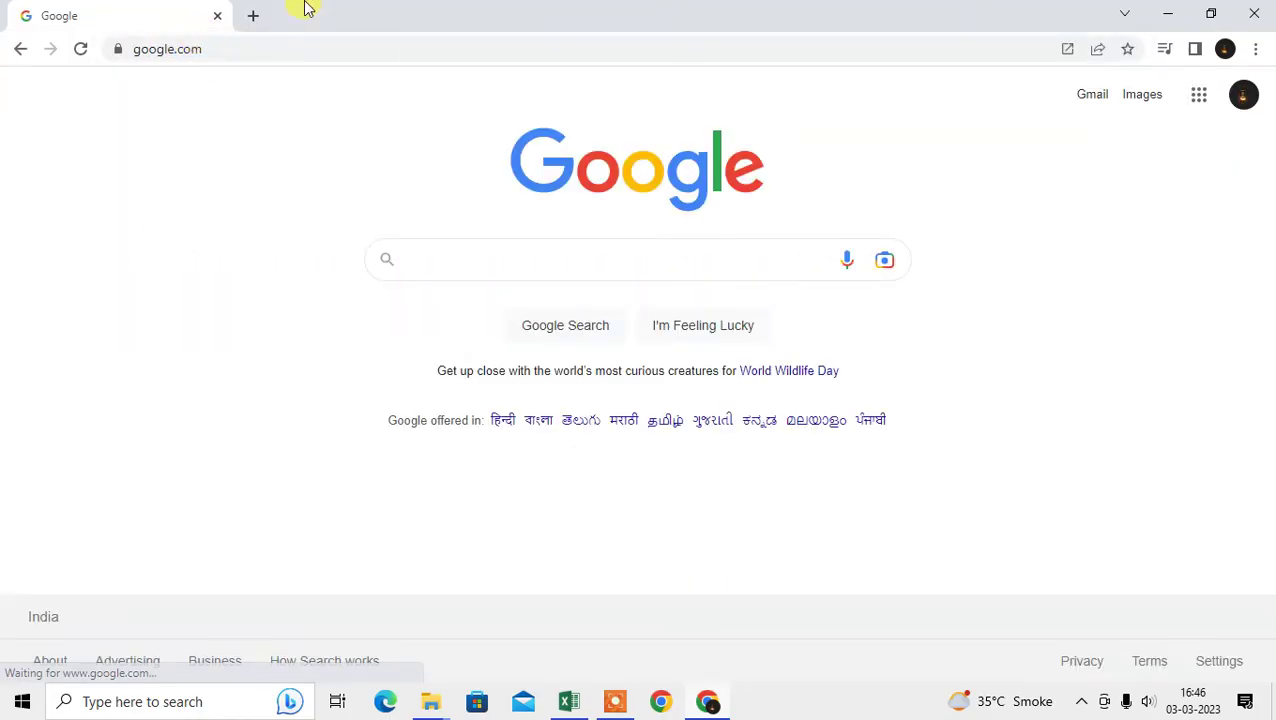
click(446, 261)
text(g)
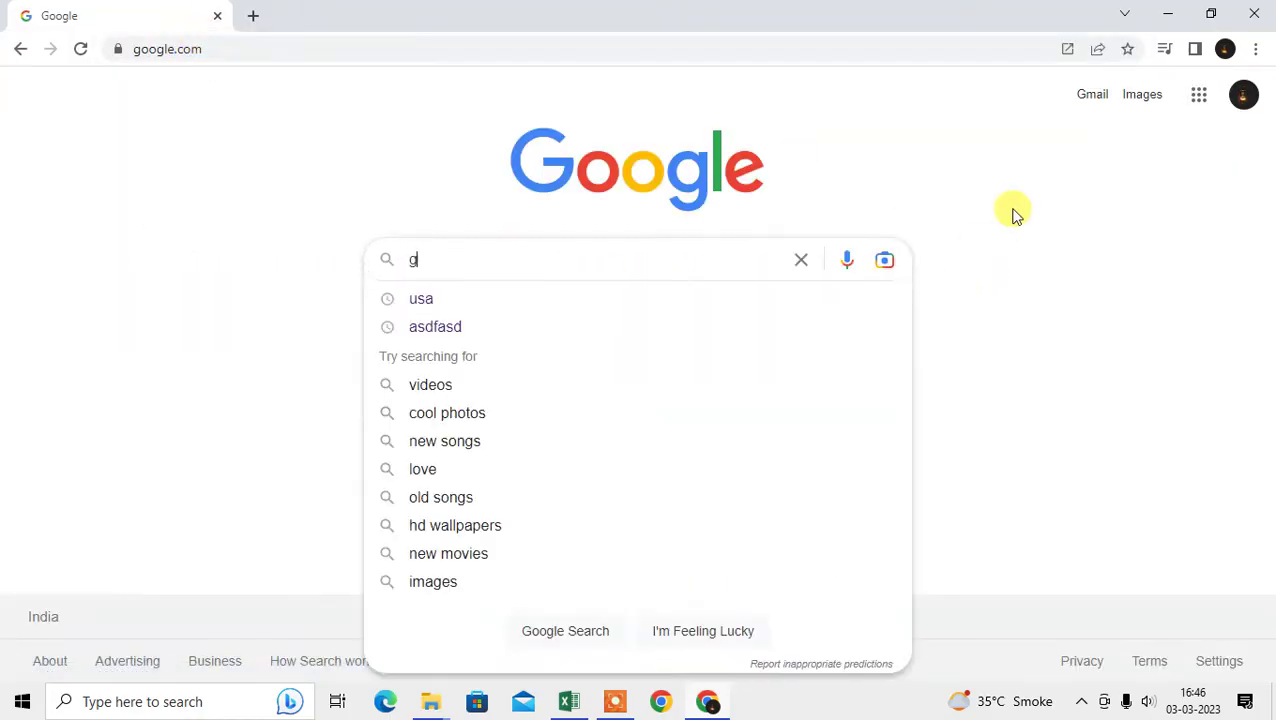
text(oogle articl)
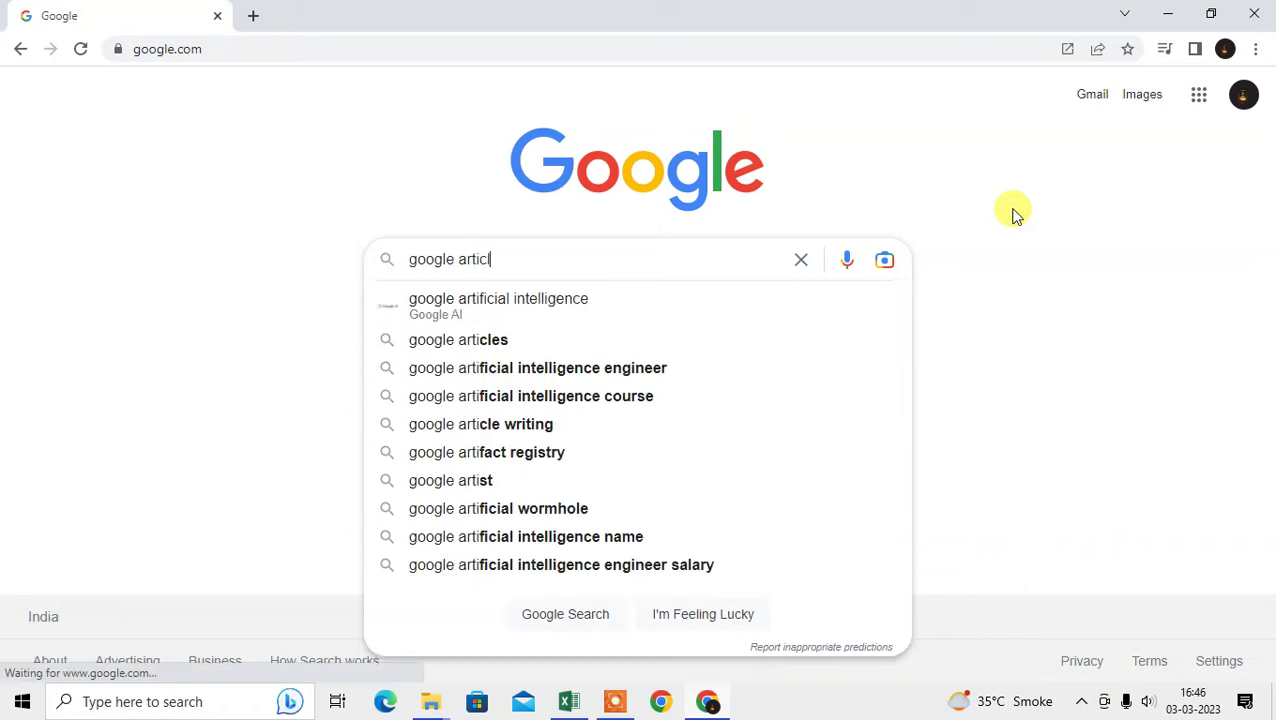
text(e)
key(Return)
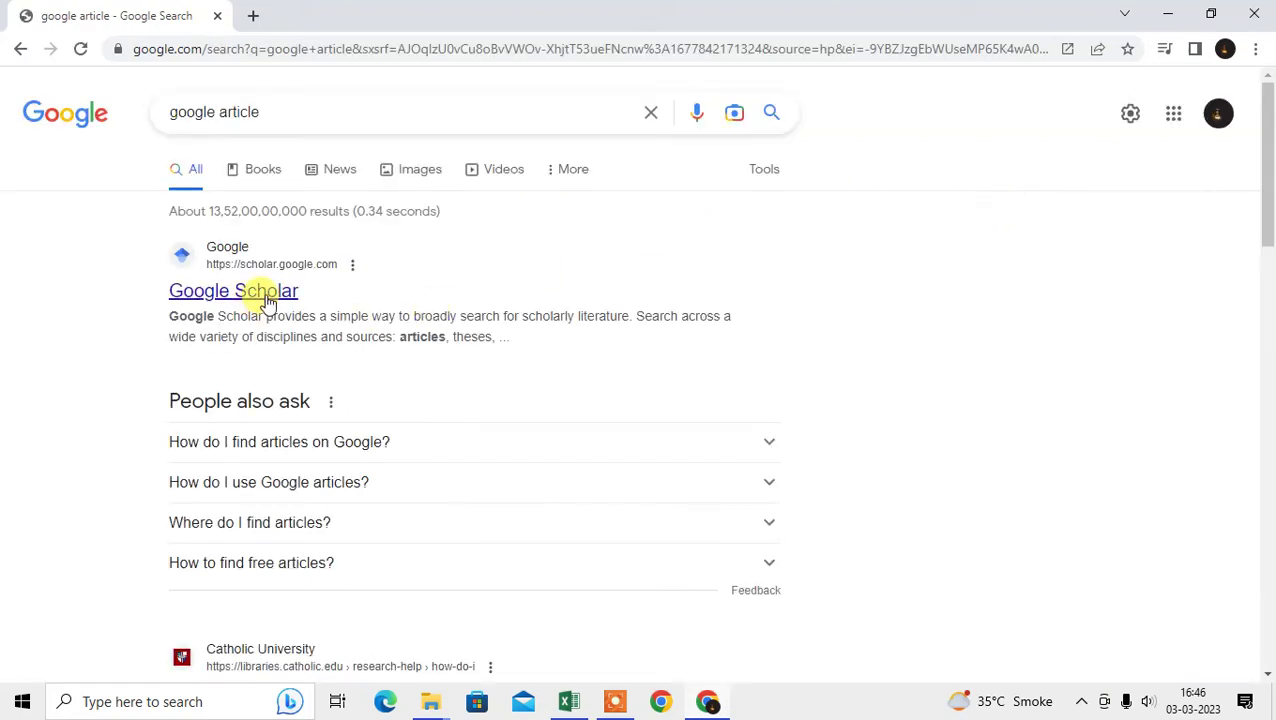
Open the Google Scholar search result in a new tab and switch to that tab
right_click(265, 300)
click(340, 307)
click(300, 14)
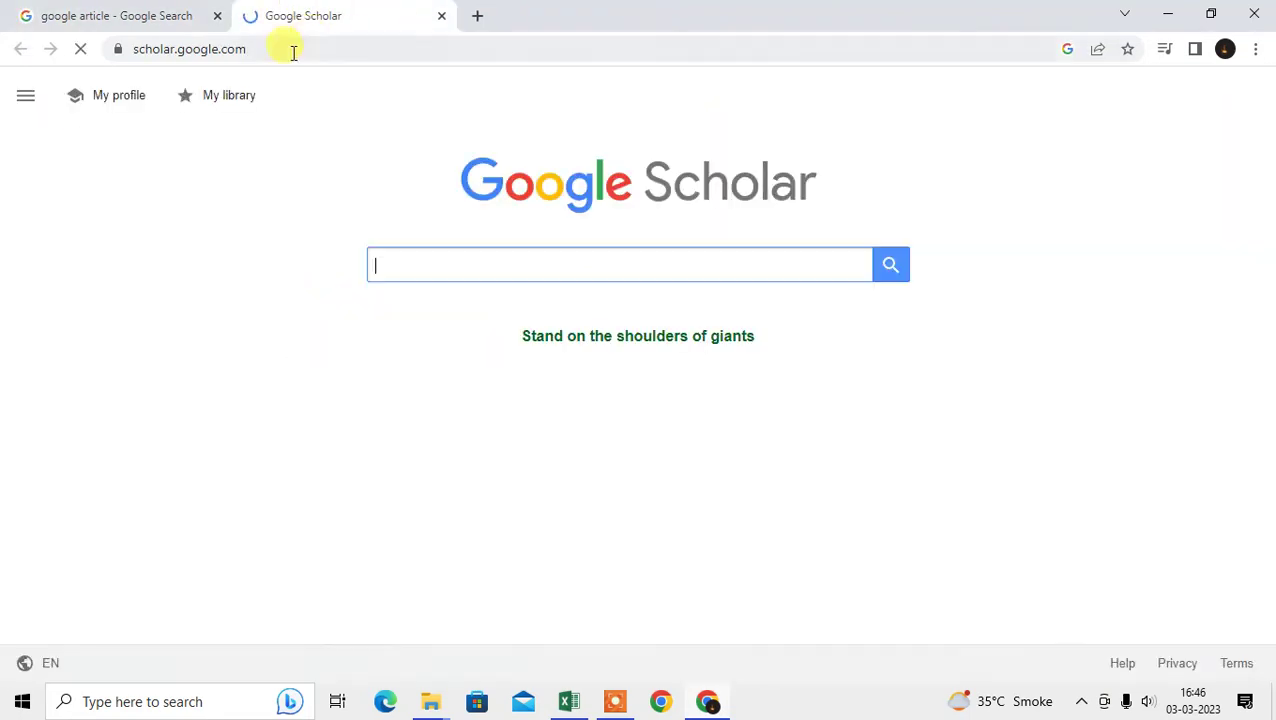
From the search results, open "Learn About Article Schema Markup | Google Search Central" in a new tab and switch to it
click(120, 14)
scroll(570, 484, down, 5)
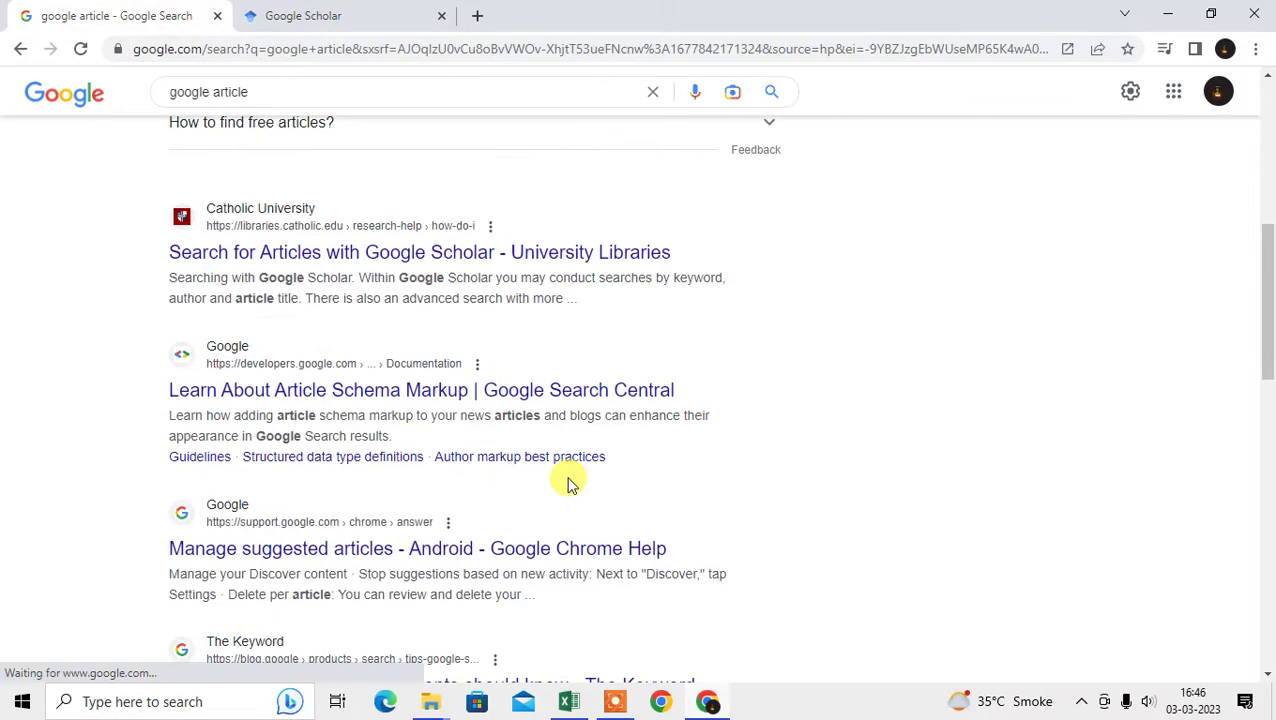
right_click(337, 392)
click(380, 408)
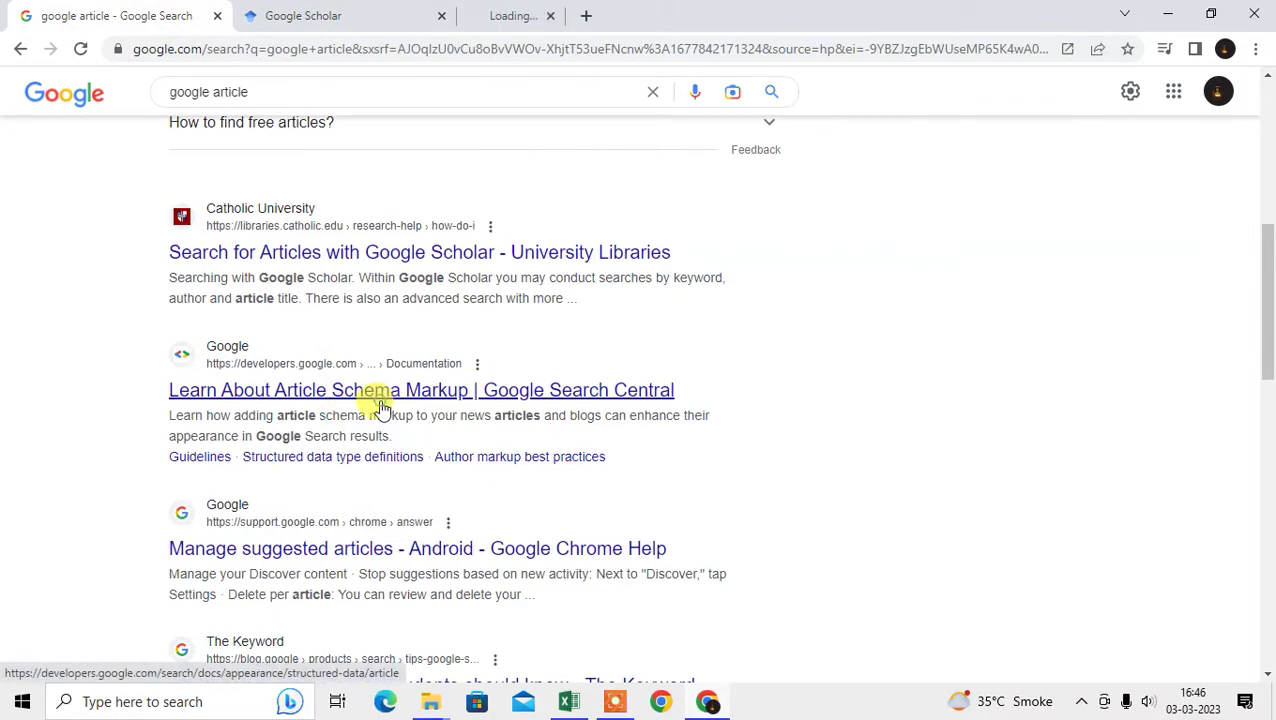
click(520, 14)
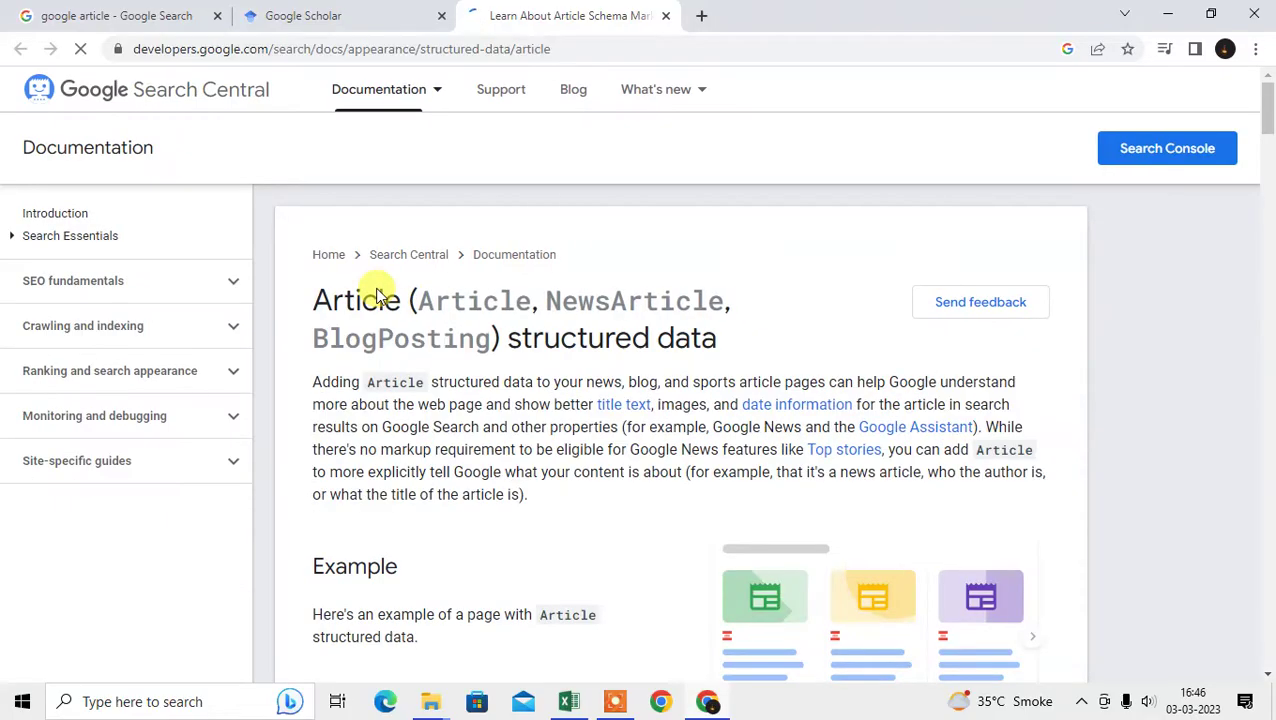
Look through the Article structured data page and open the print dialog for it
scroll(641, 336, down, 20)
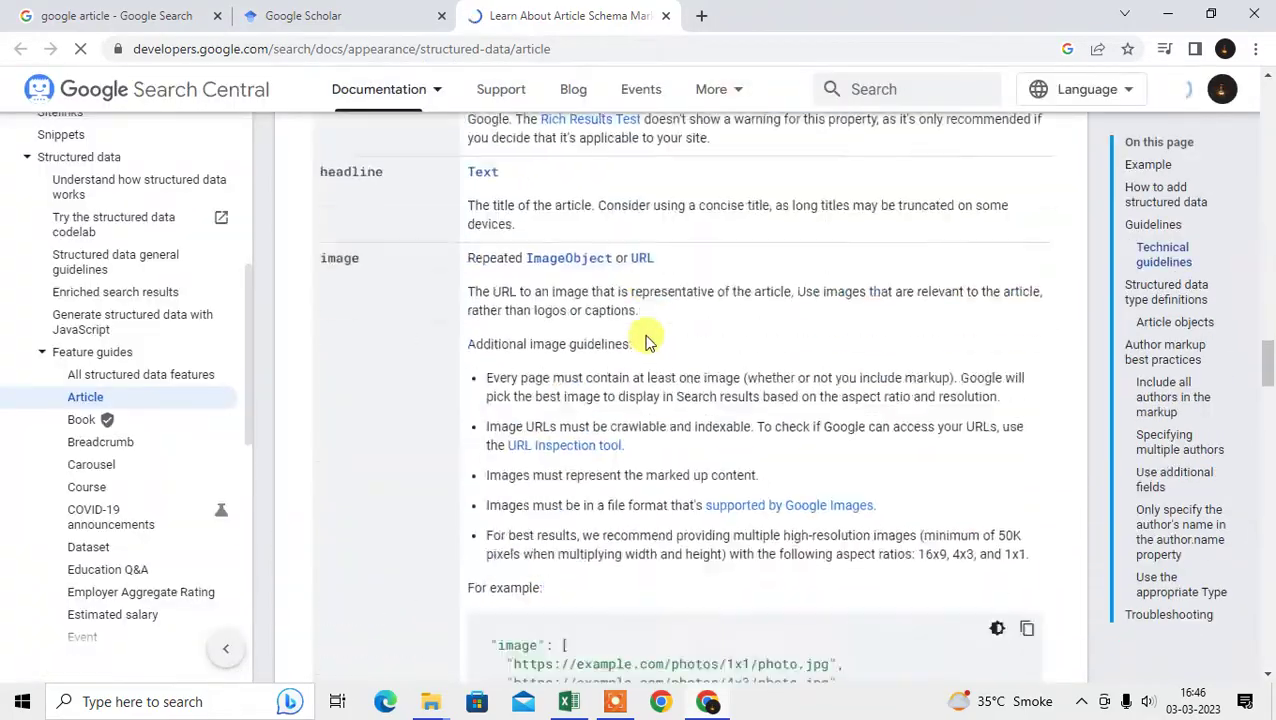
scroll(645, 341, down, 5)
scroll(645, 335, up, 20)
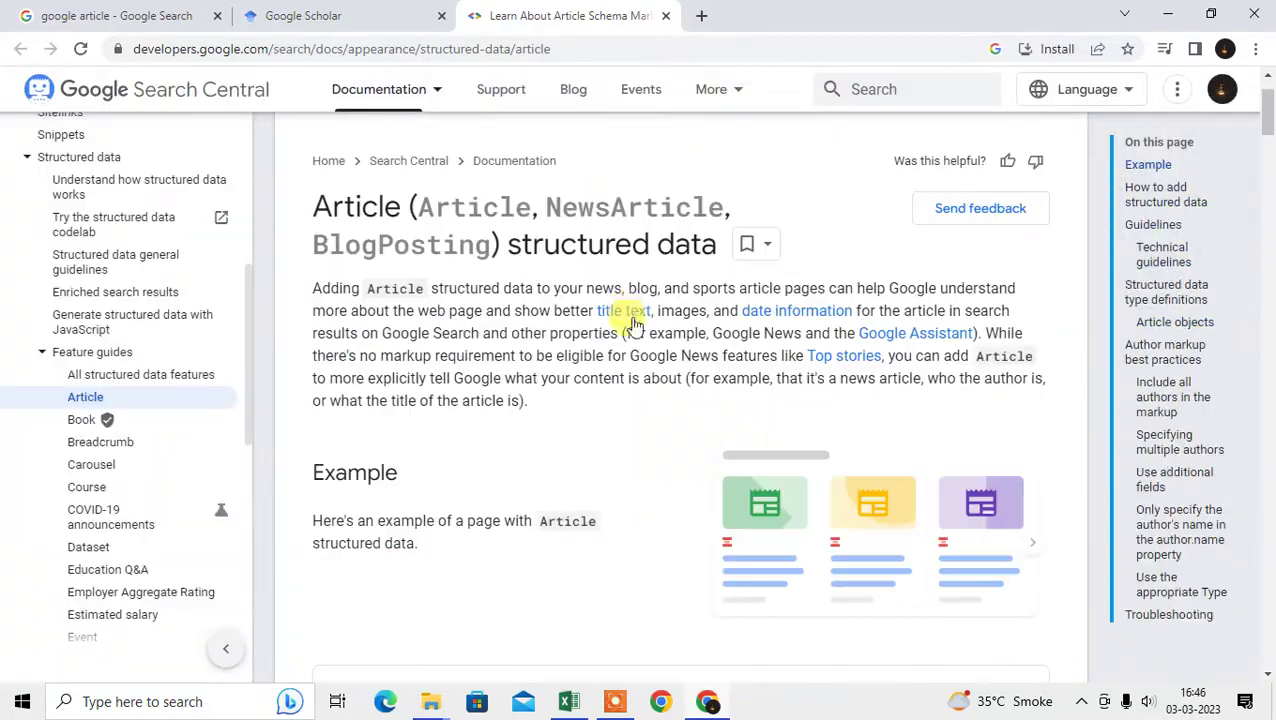
scroll(632, 325, up, 2)
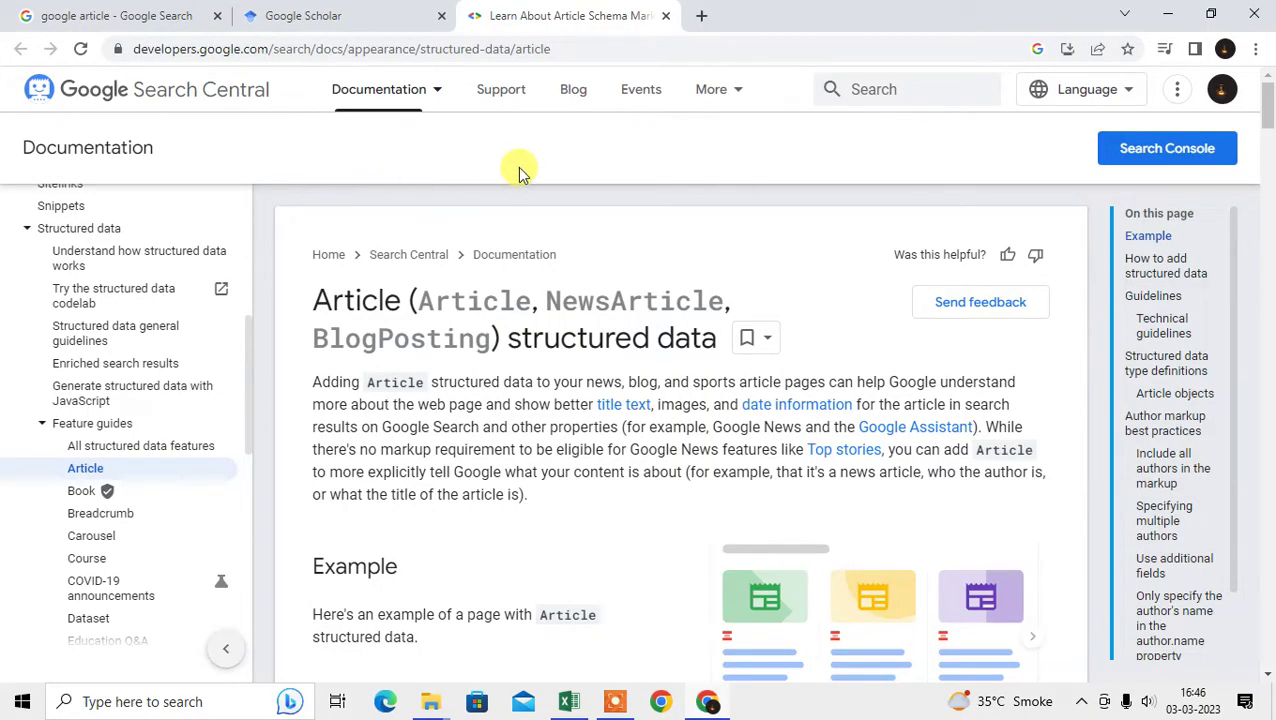
scroll(521, 164, down, 20)
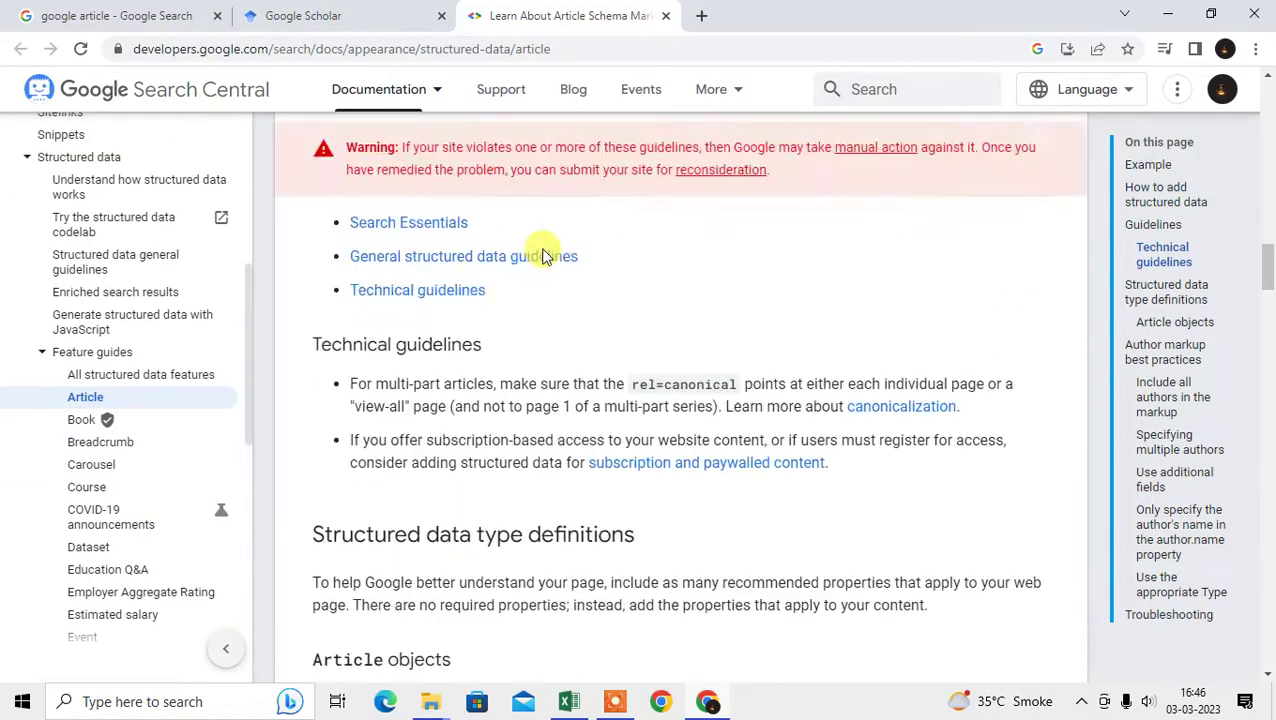
scroll(545, 256, up, 20)
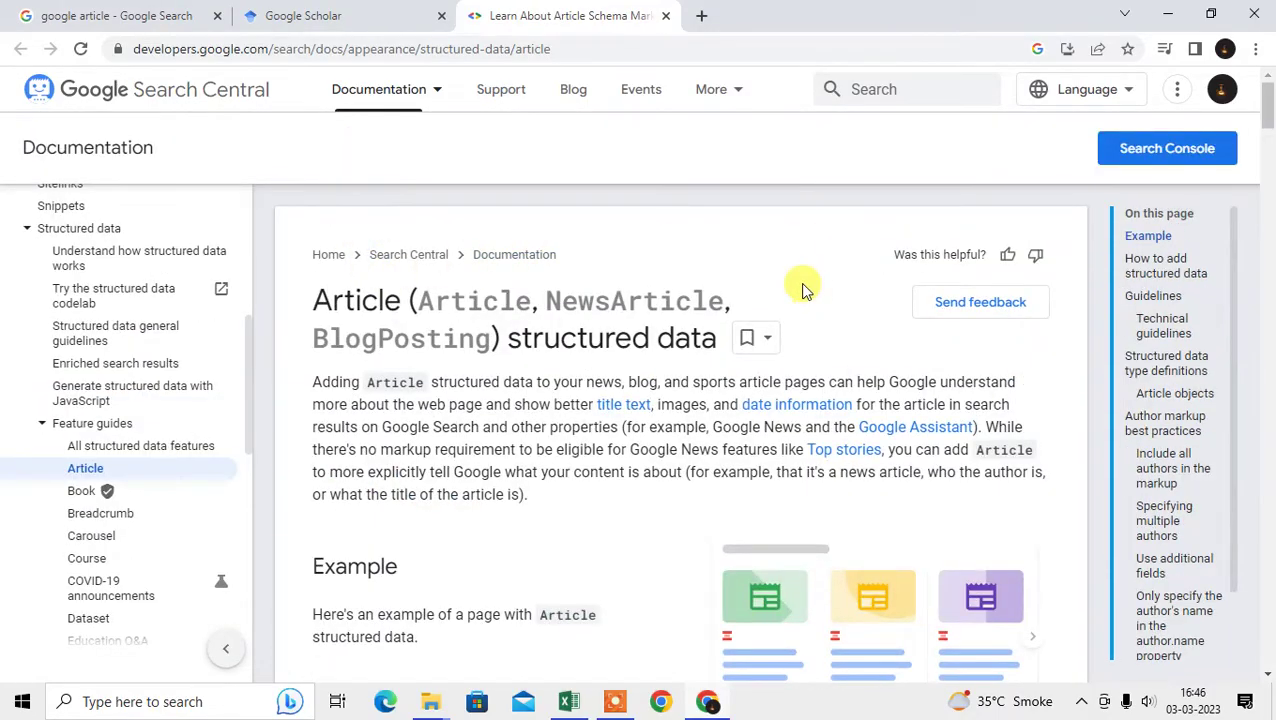
right_click(803, 288)
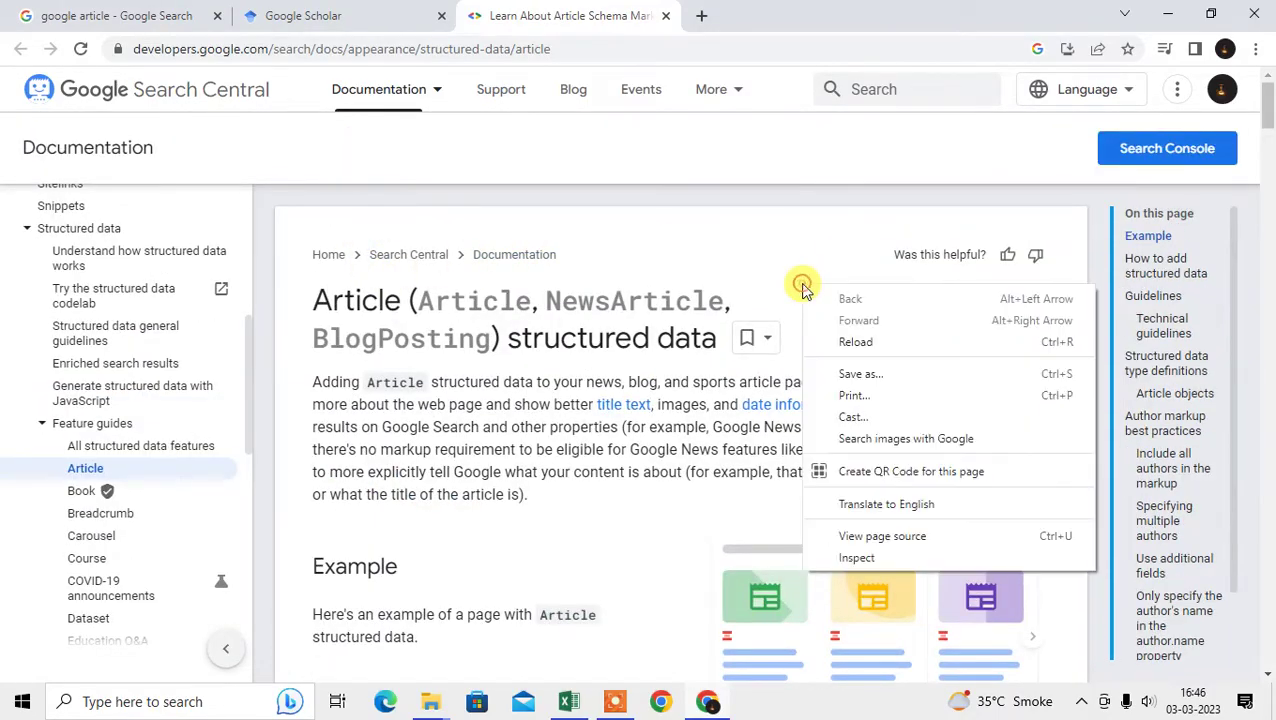
click(873, 397)
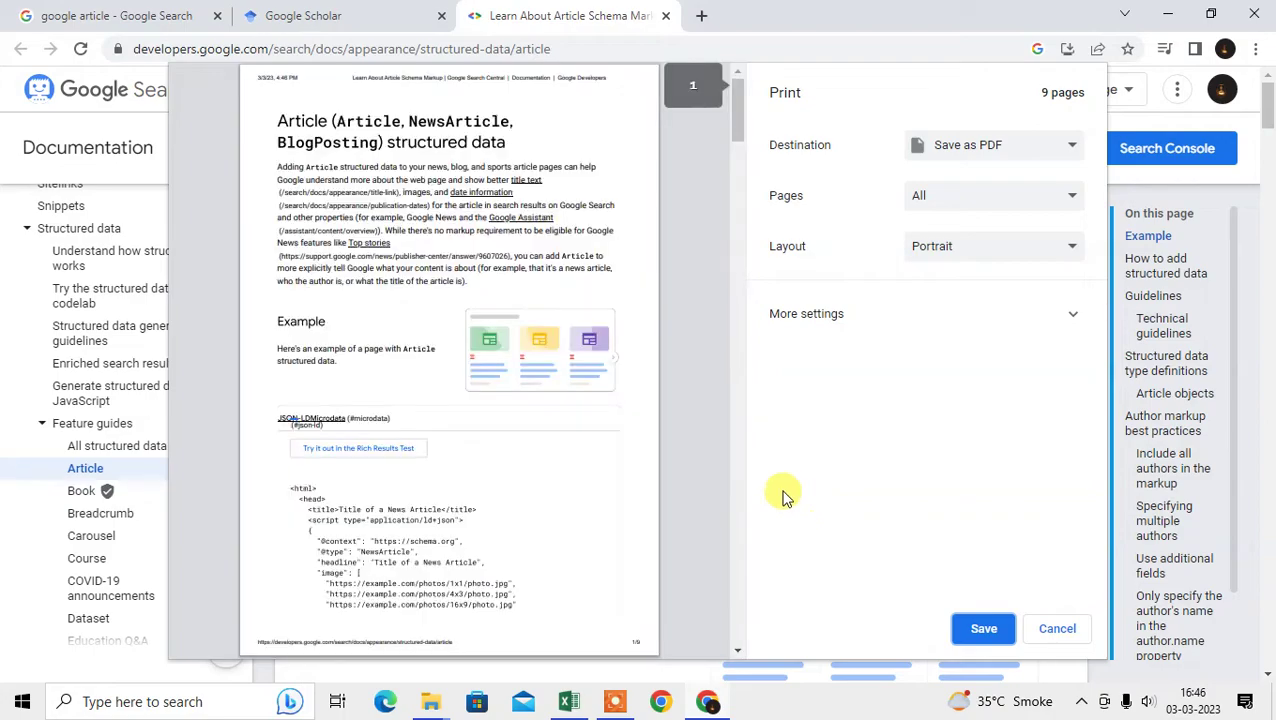
Examine the pages of the article in the print preview from beginning to end
scroll(470, 335, down, 20)
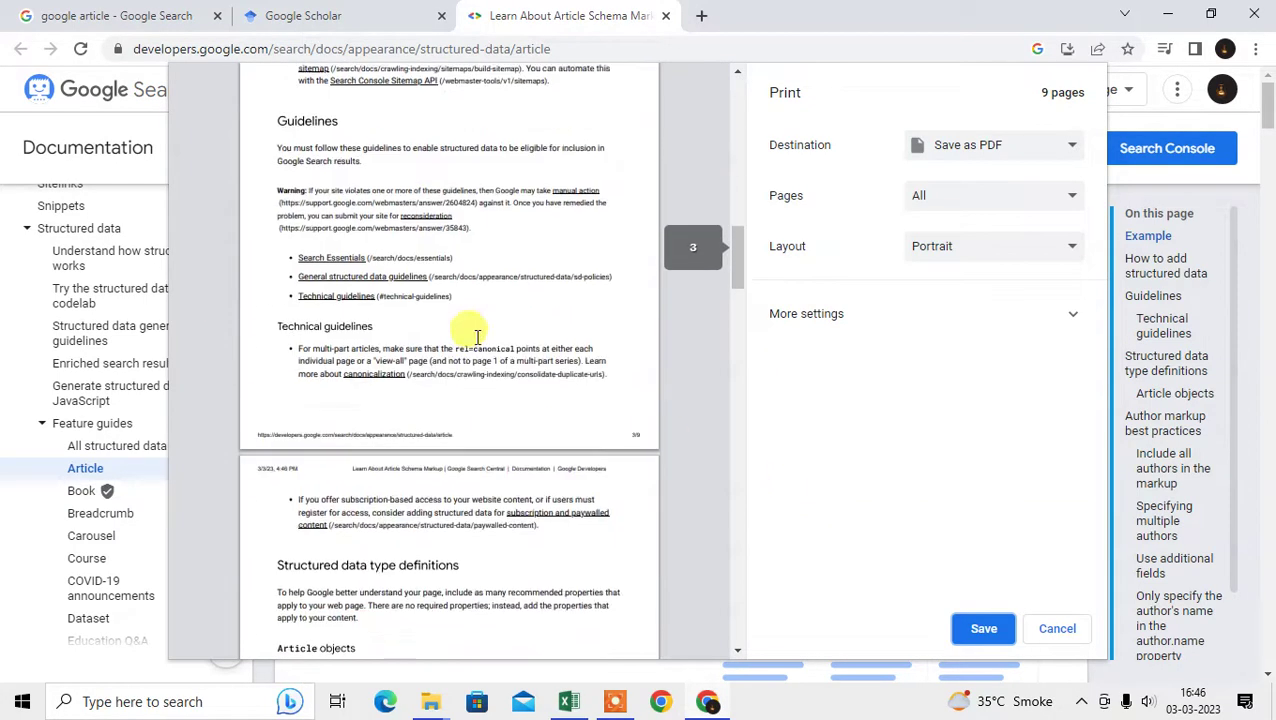
scroll(480, 340, down, 15)
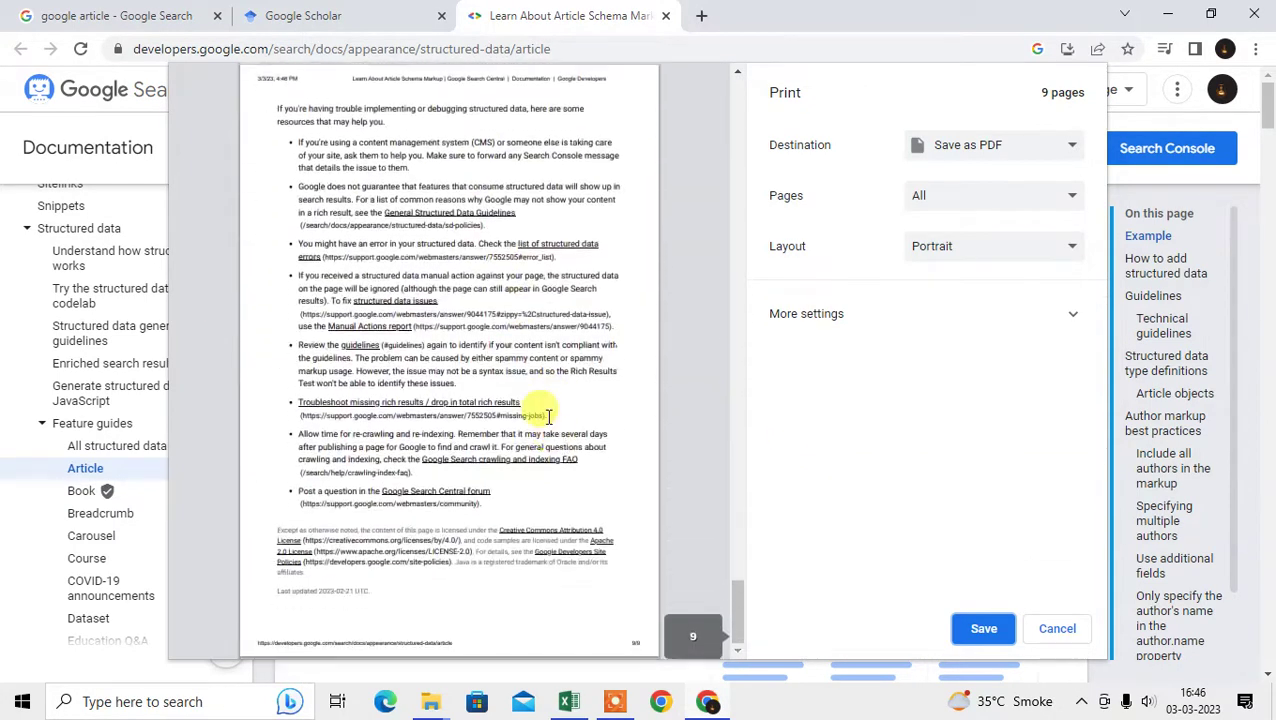
scroll(548, 415, up, 20)
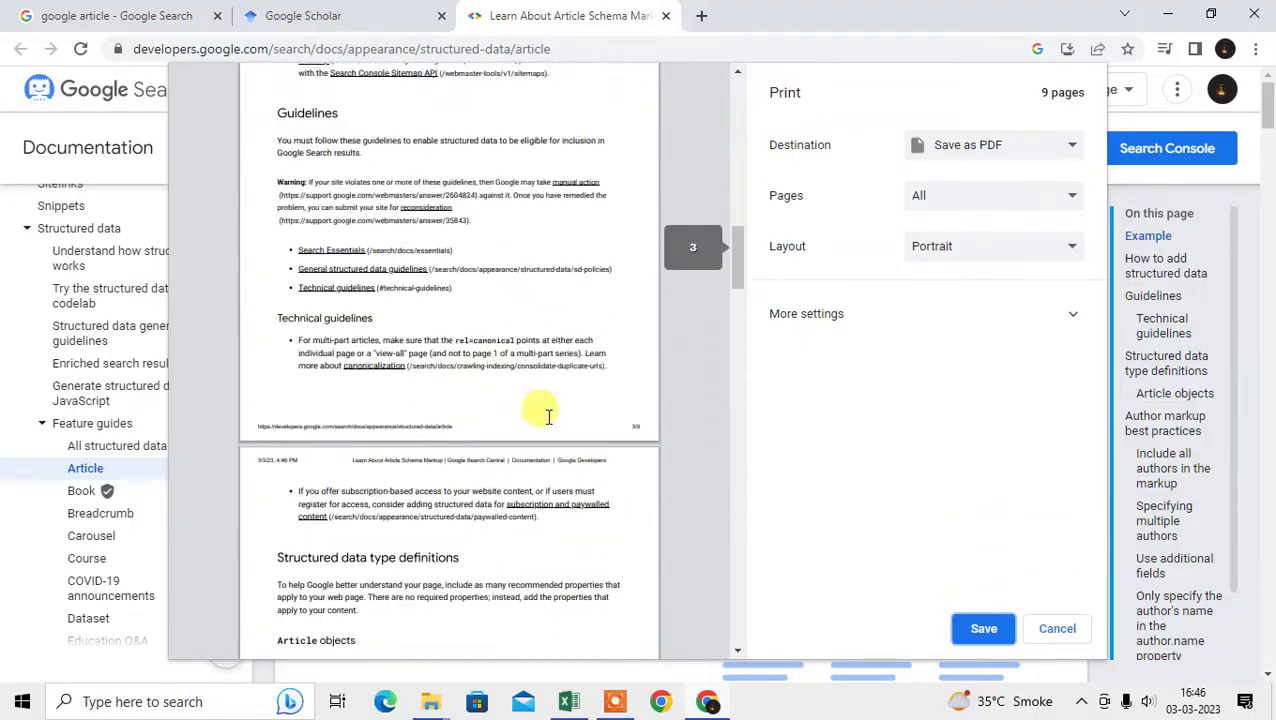
scroll(560, 410, up, 5)
scroll(690, 415, down, 20)
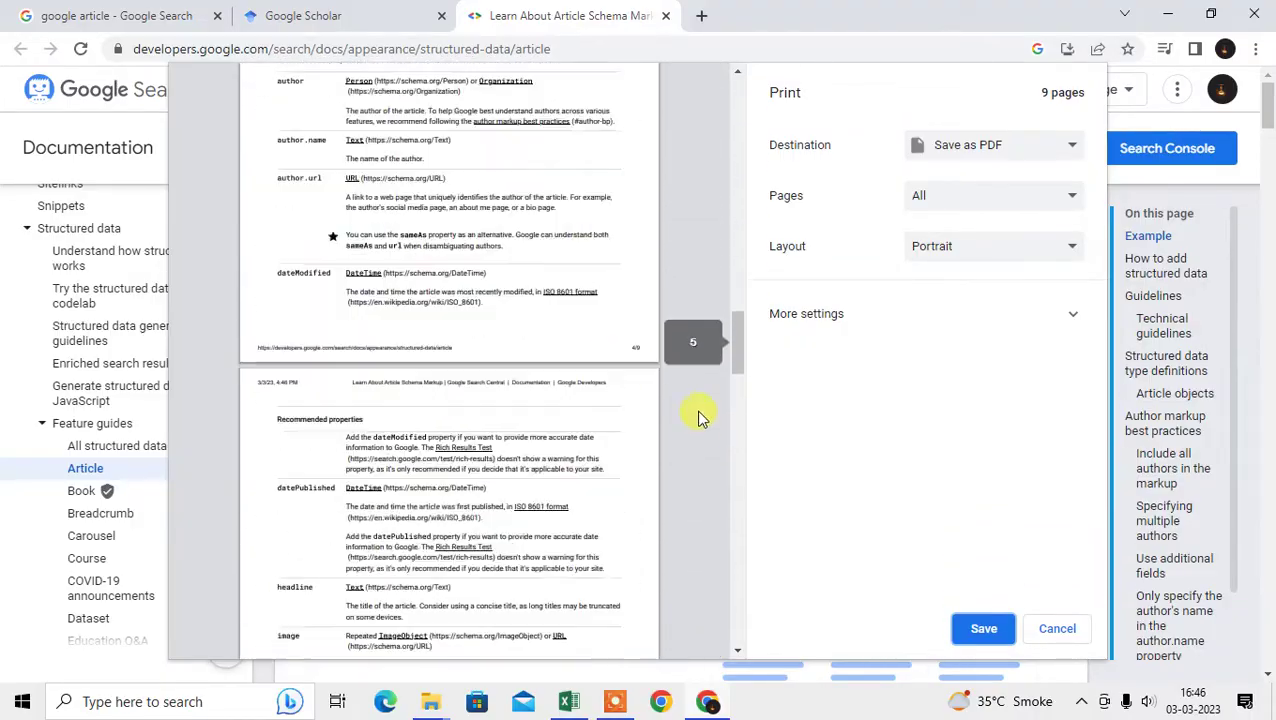
scroll(685, 425, down, 15)
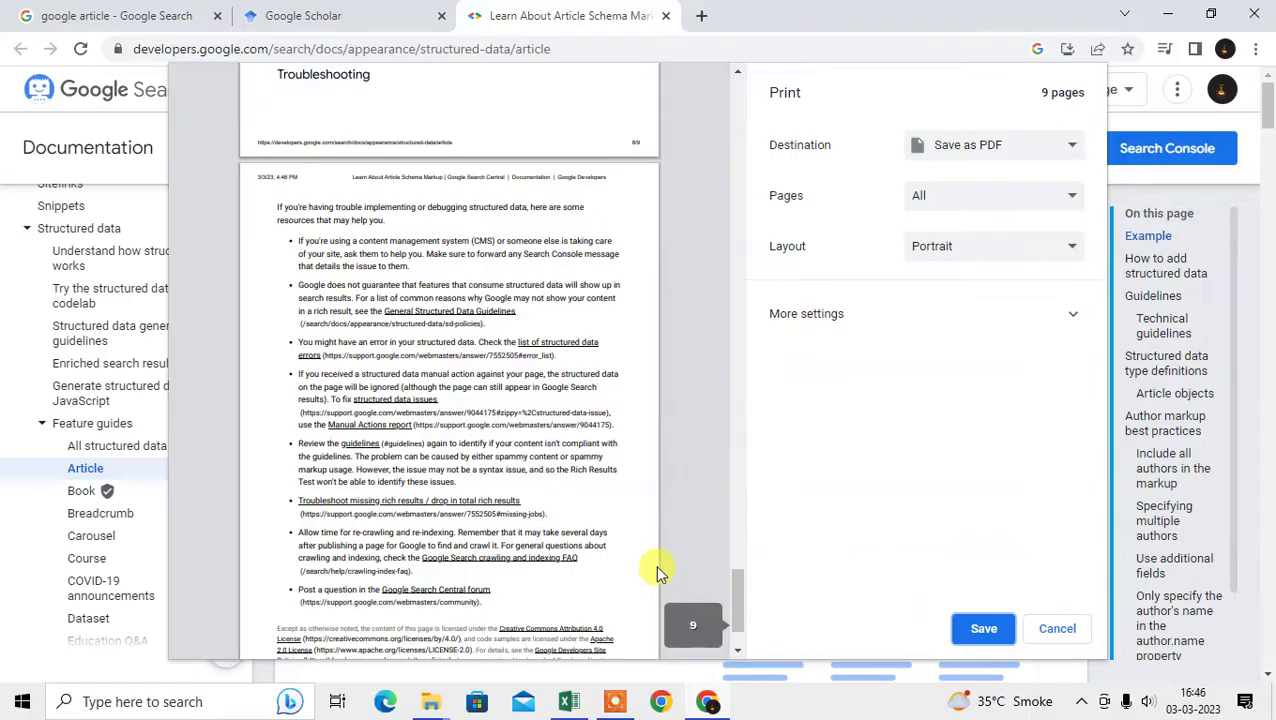
scroll(704, 638, down, 2)
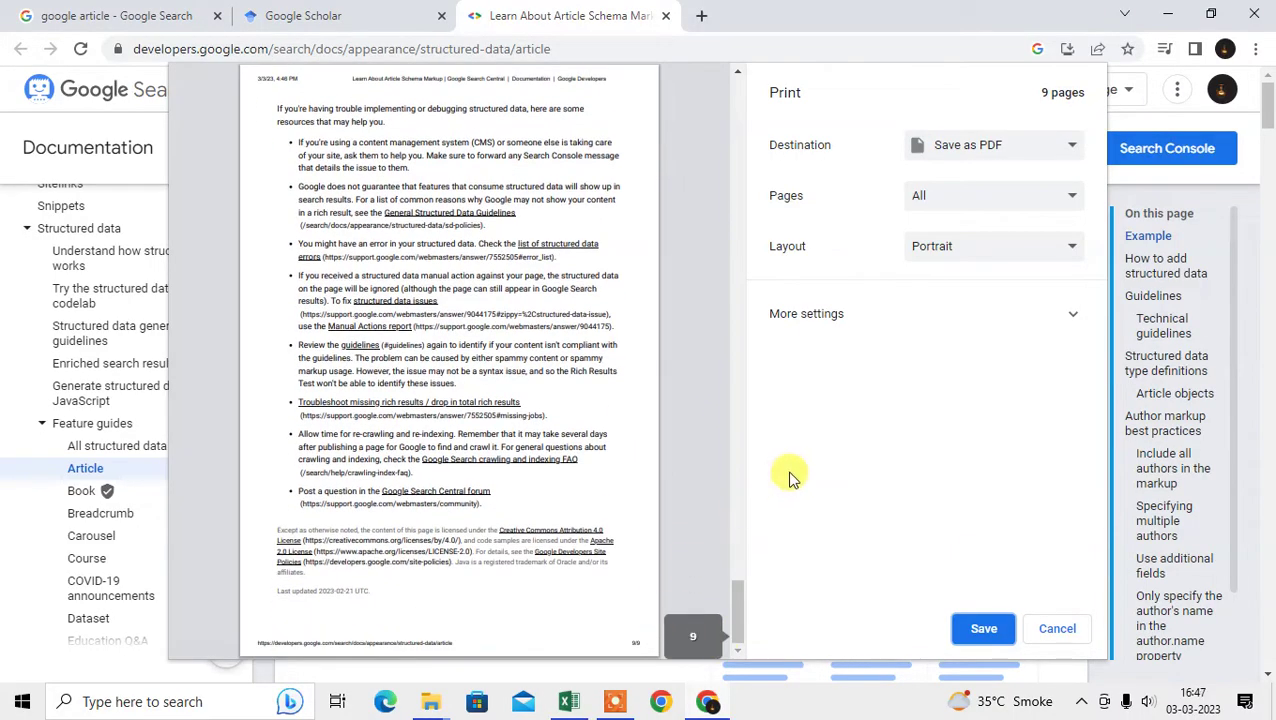
scroll(632, 521, up, 10)
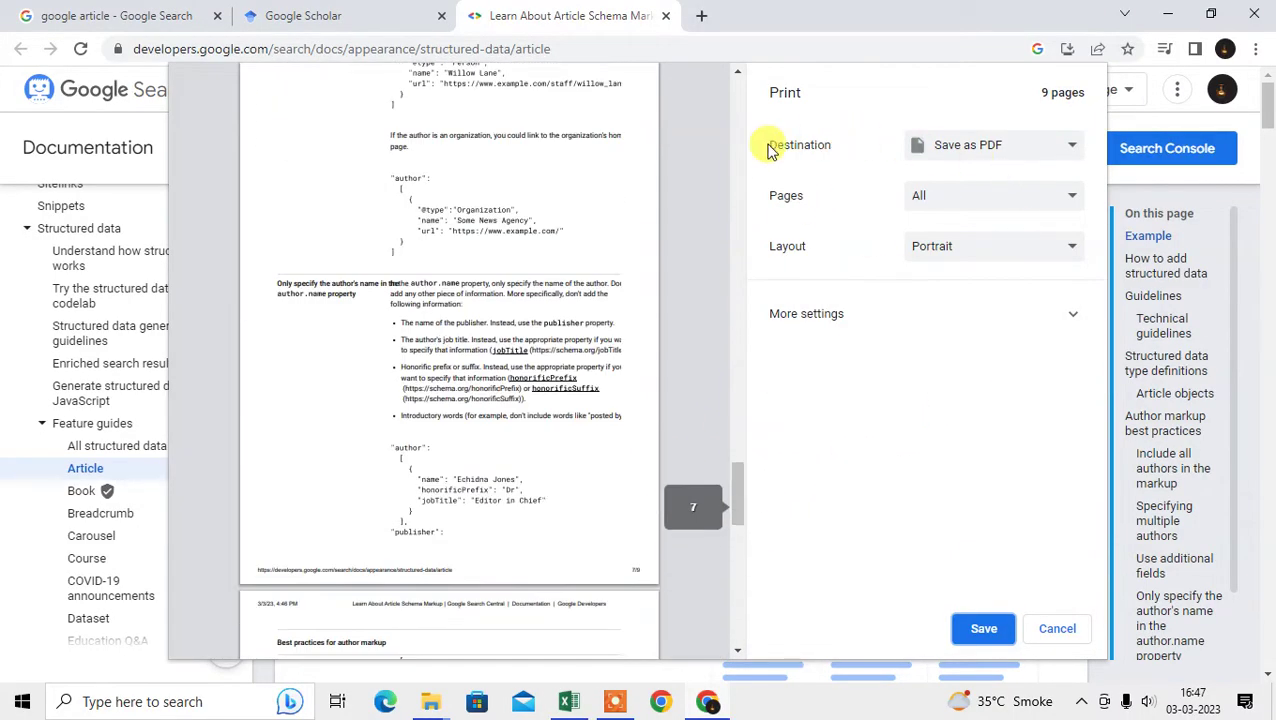
Choose Save as PDF as the print destination and limit the output to the custom page range 1-5
click(990, 148)
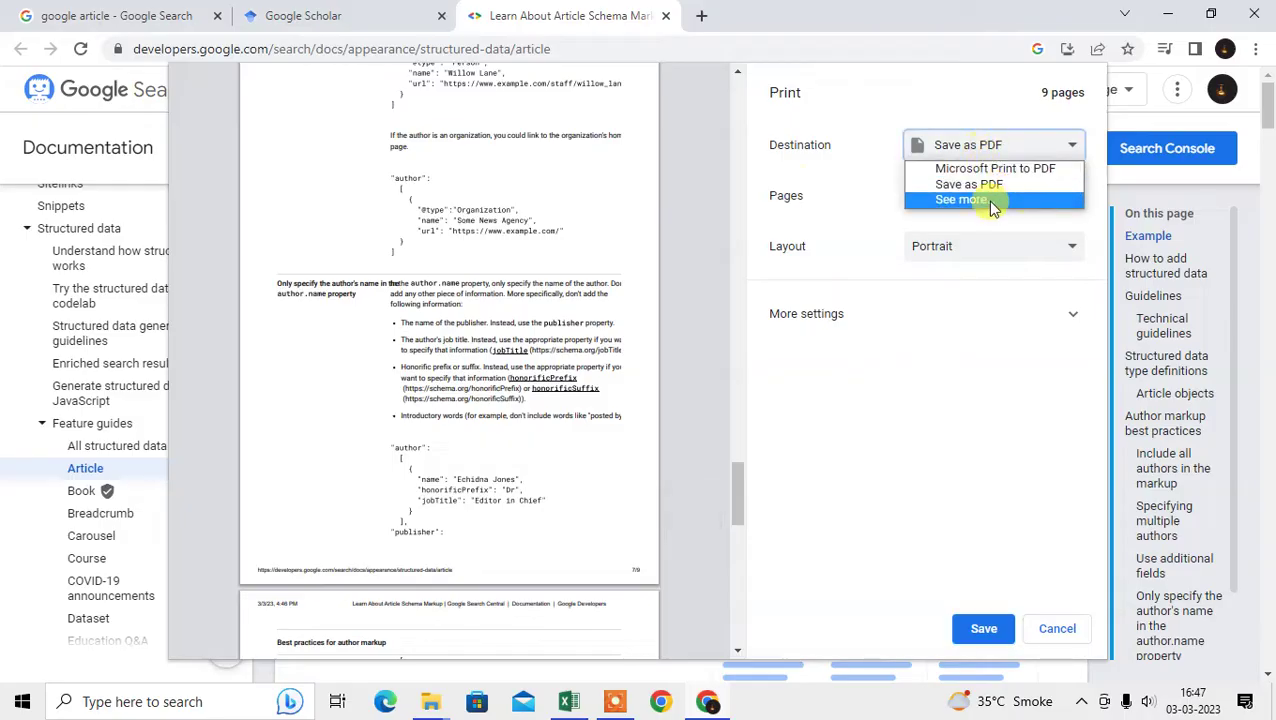
click(975, 185)
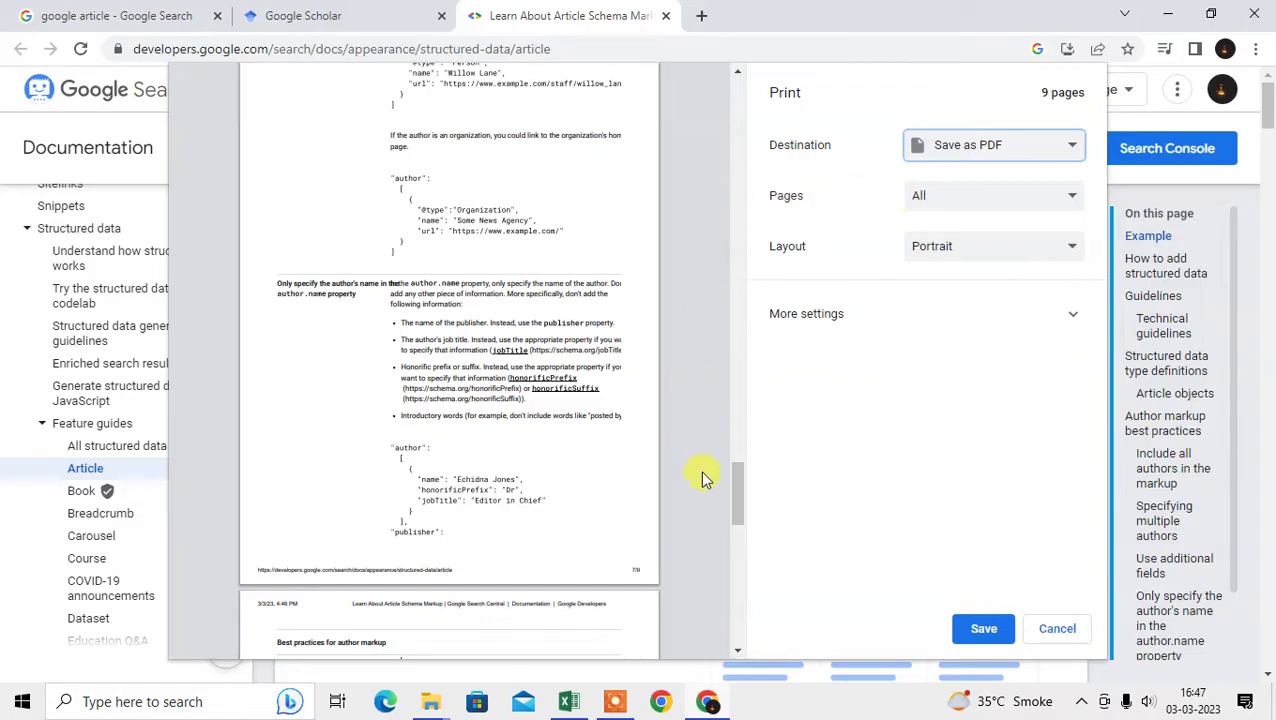
scroll(667, 368, up, 15)
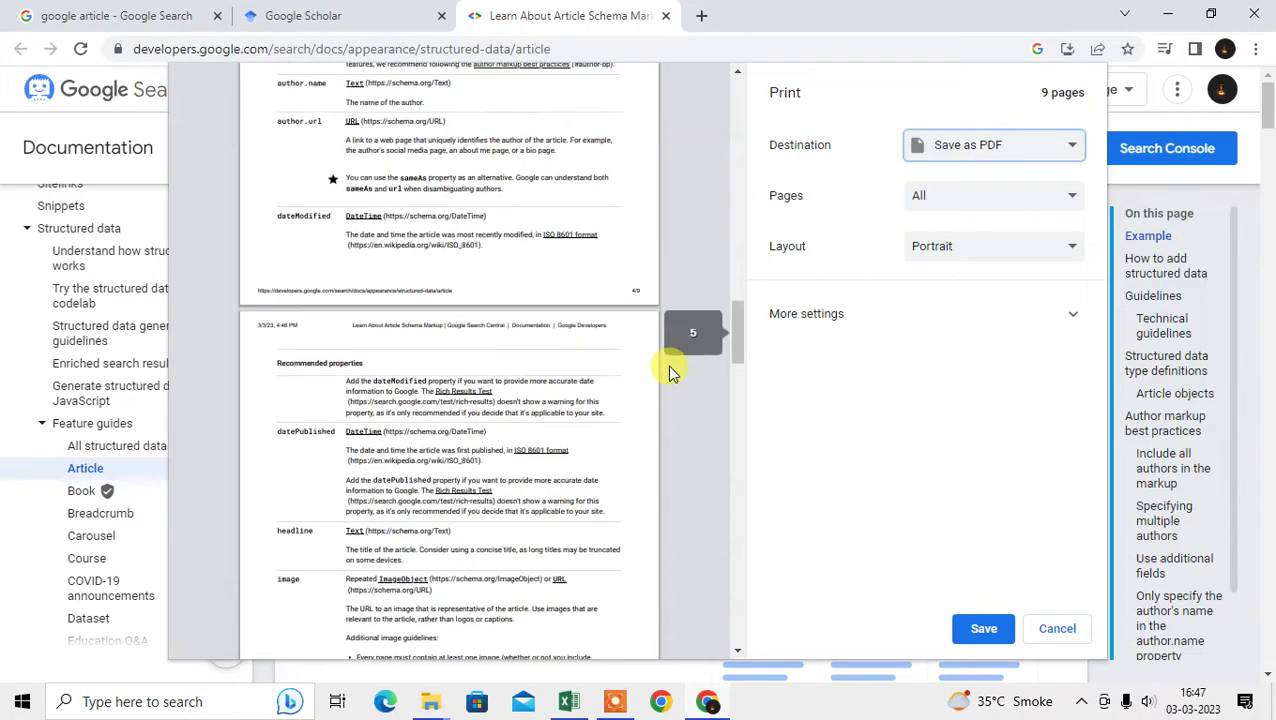
click(948, 200)
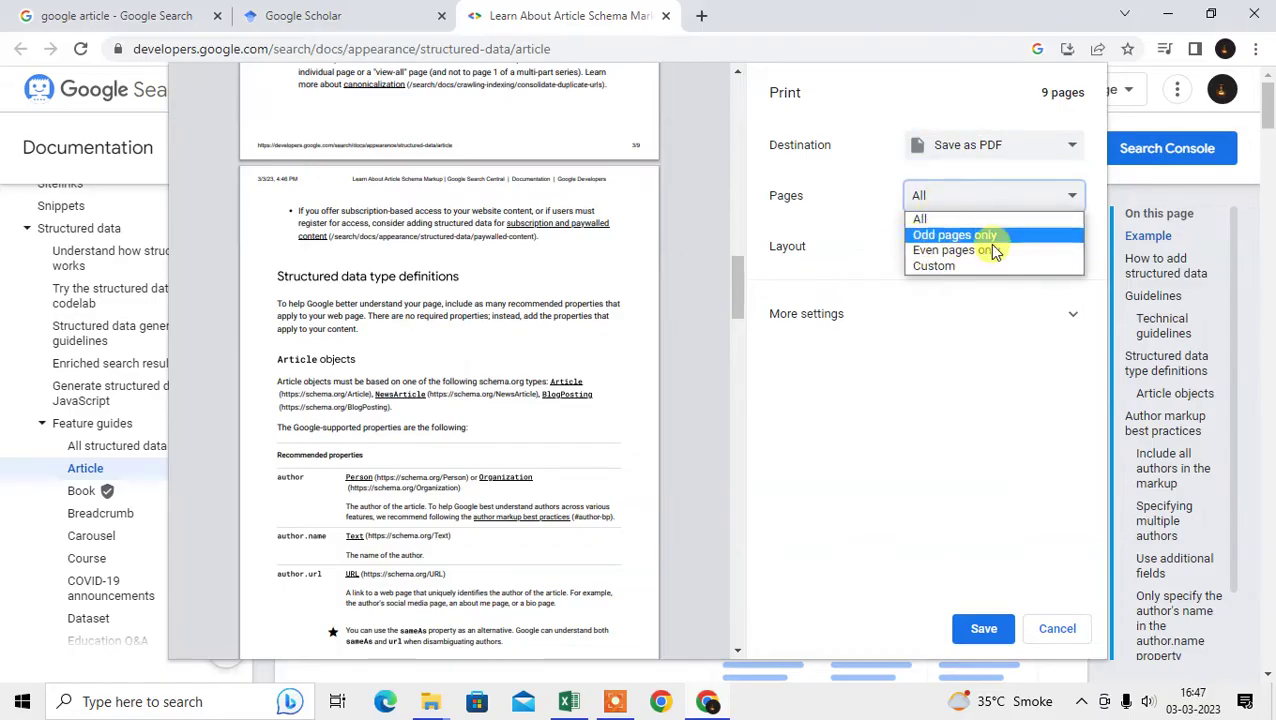
click(972, 268)
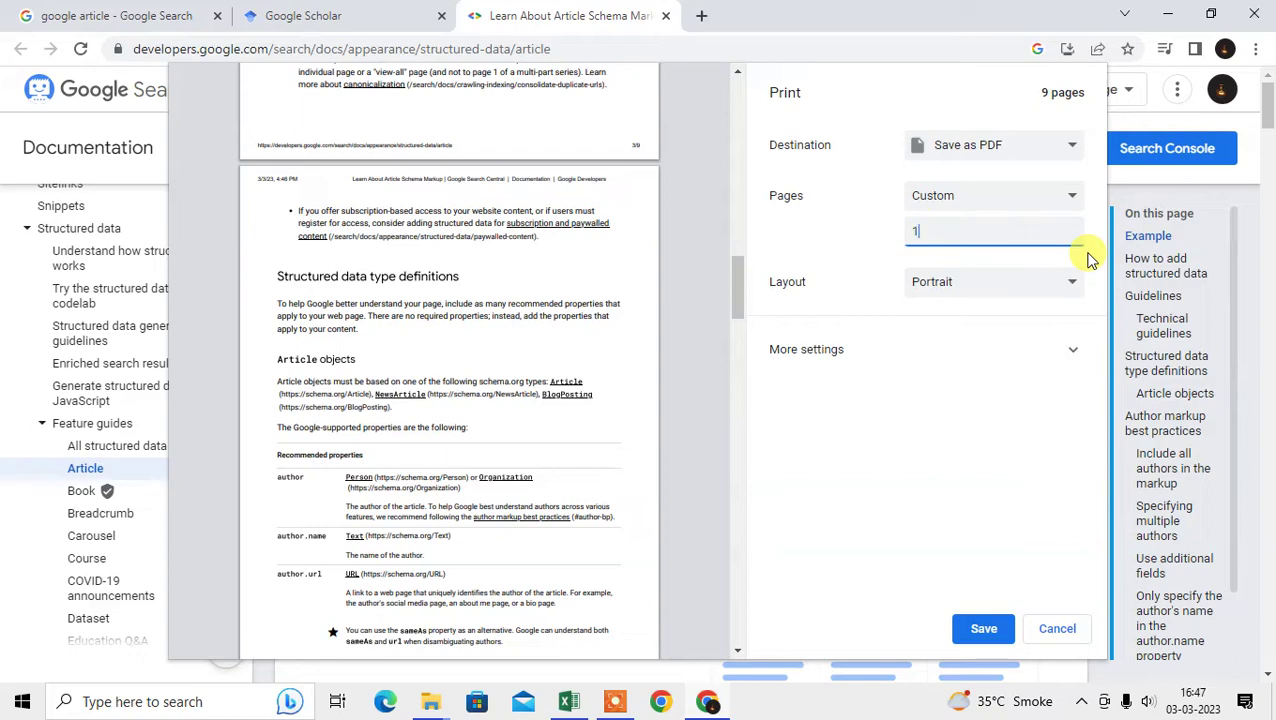
text(1-5)
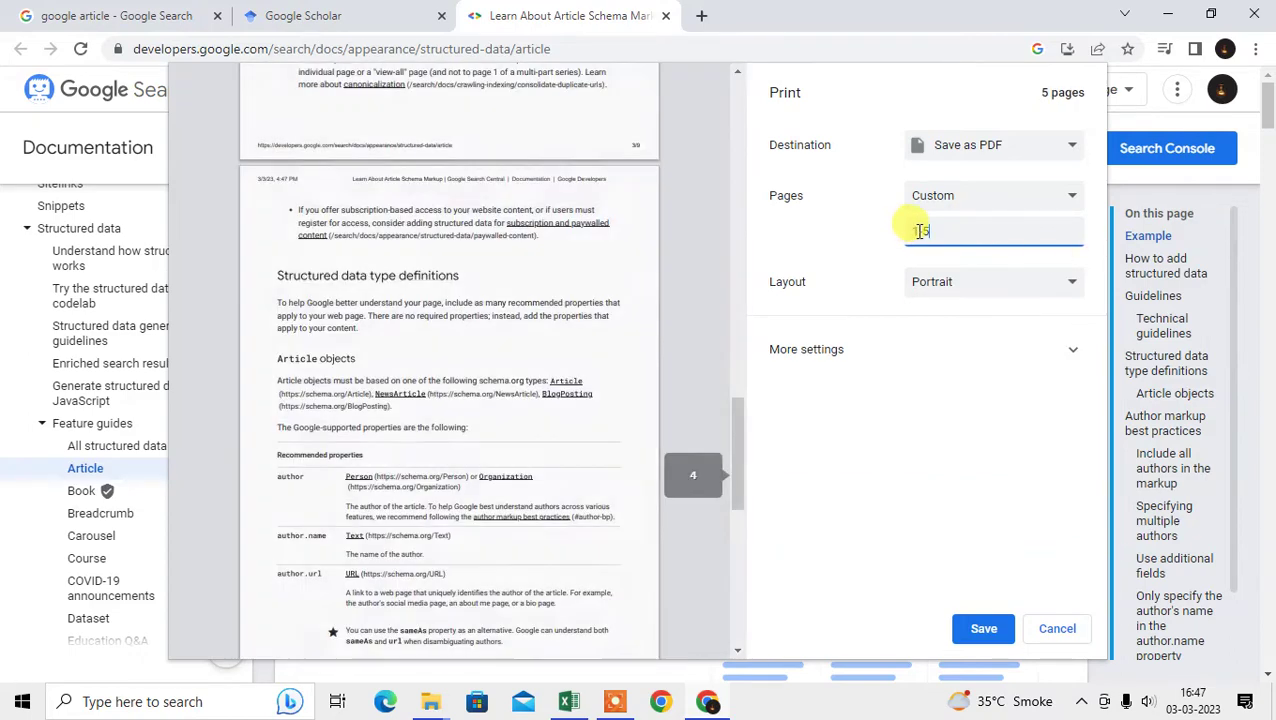
Change the custom page selection to 1,5 and check the selected pages in the preview
click(1065, 92)
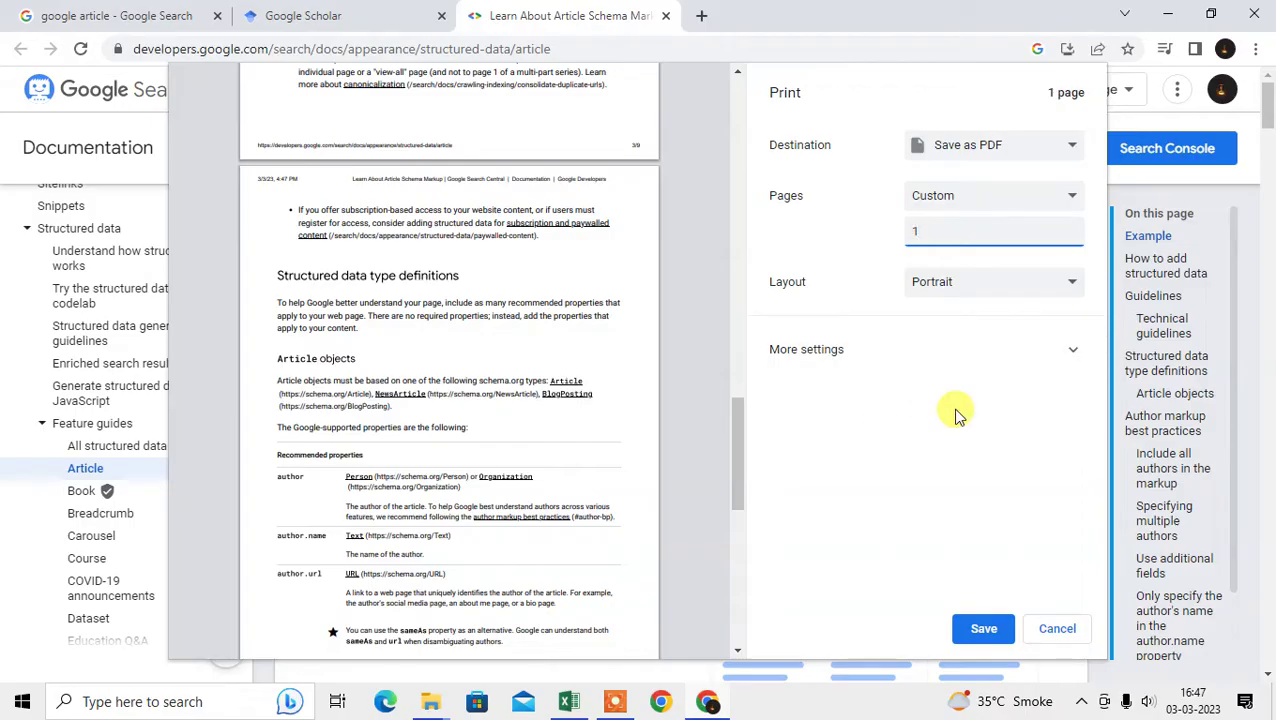
text(,5)
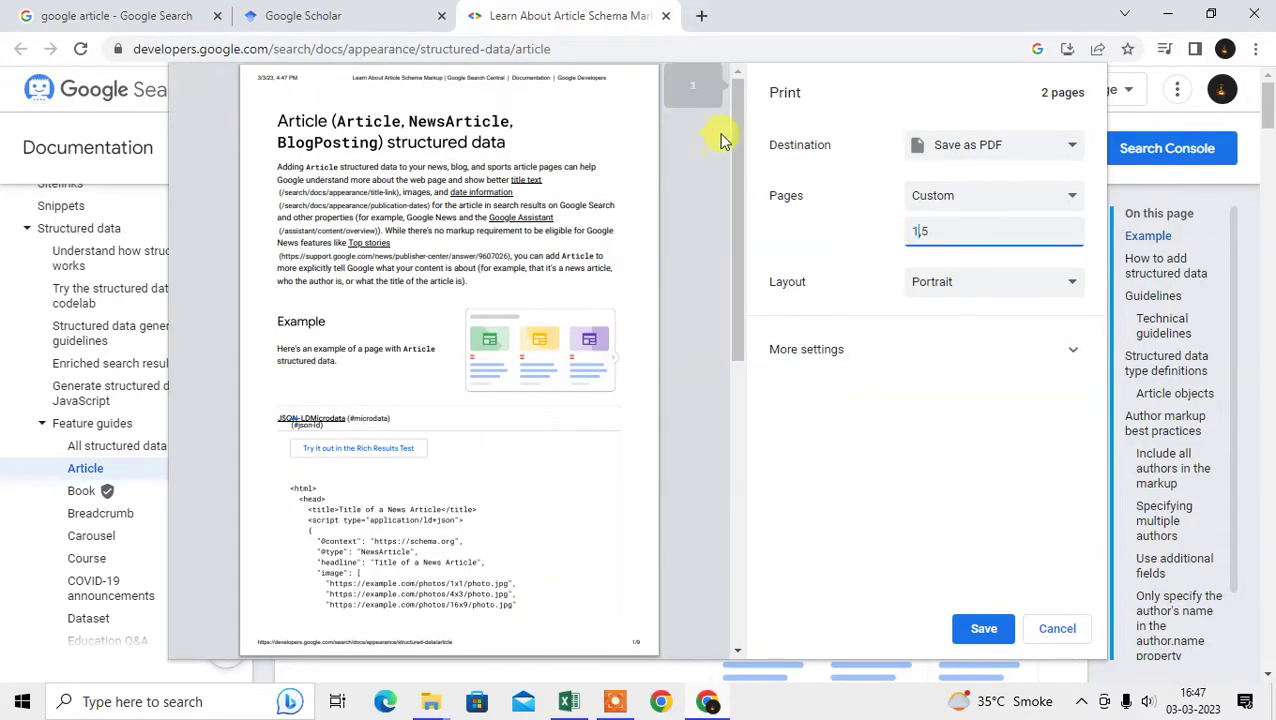
drag(735, 128, 690, 88)
drag(742, 150, 680, 597)
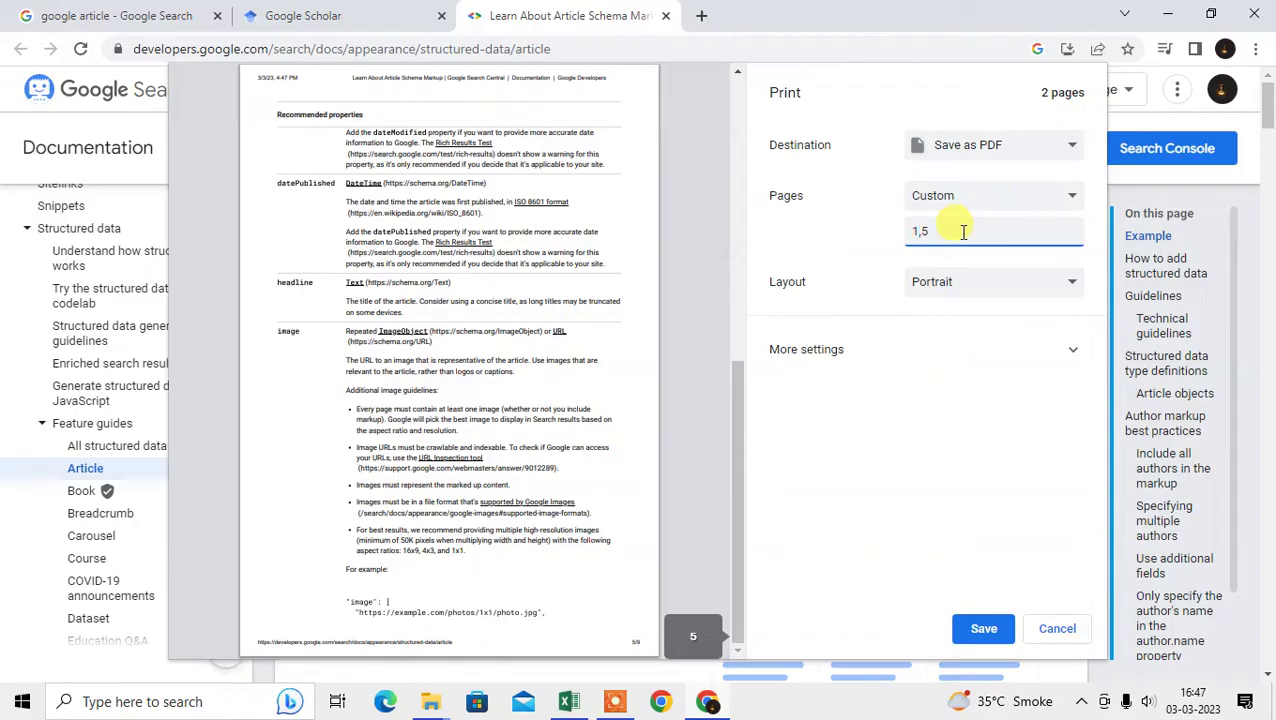
double_click(963, 231)
Check the available page layout options, keeping Portrait, and expand the additional print settings
click(968, 285)
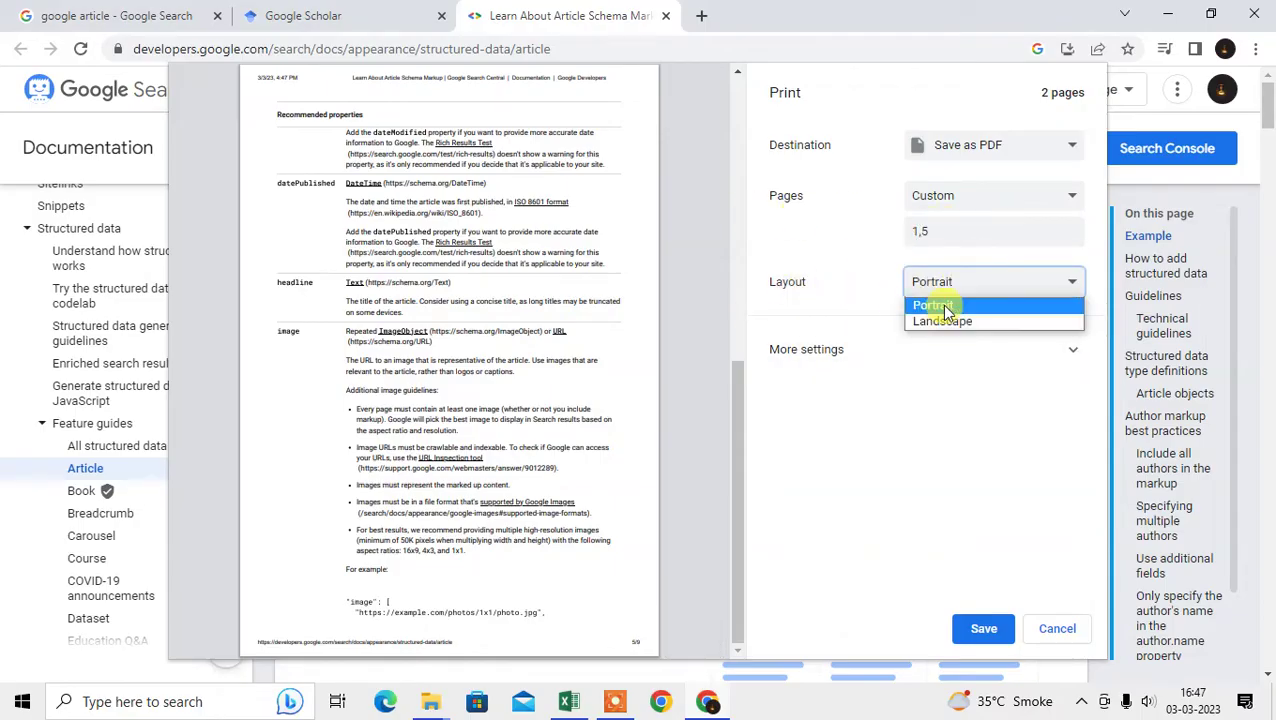
click(917, 421)
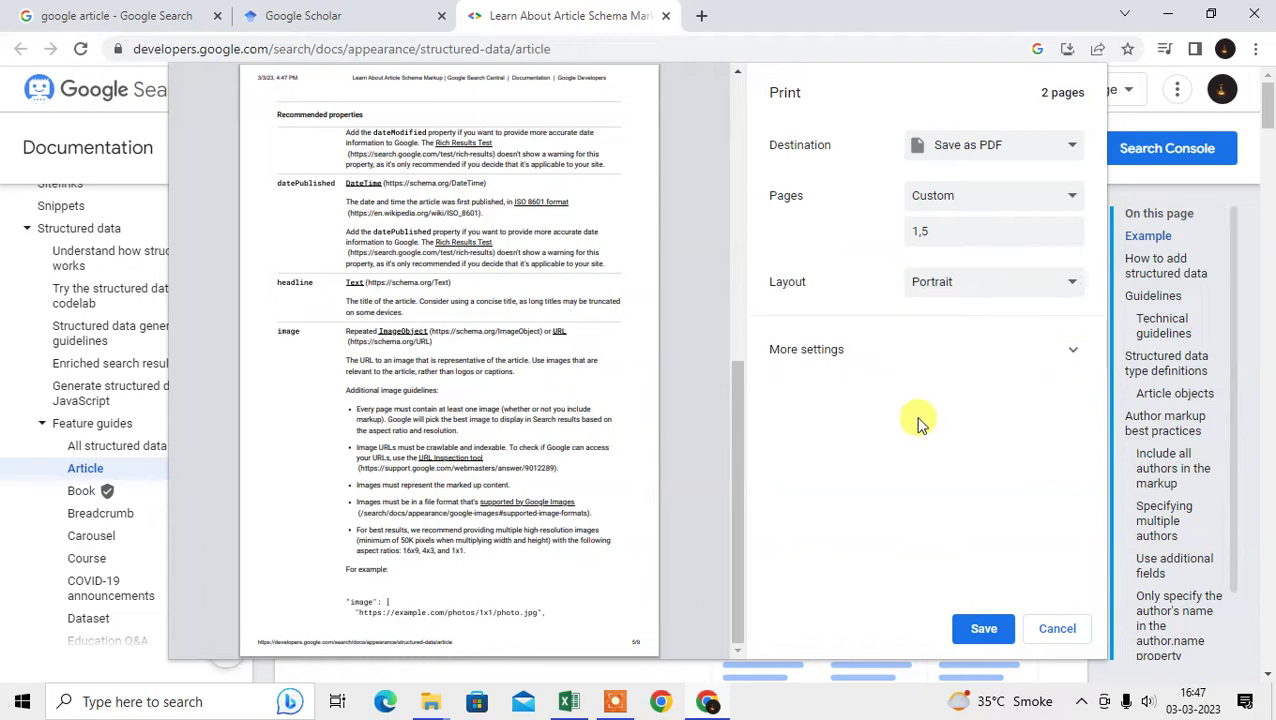
click(1071, 356)
scroll(994, 441, down, 2)
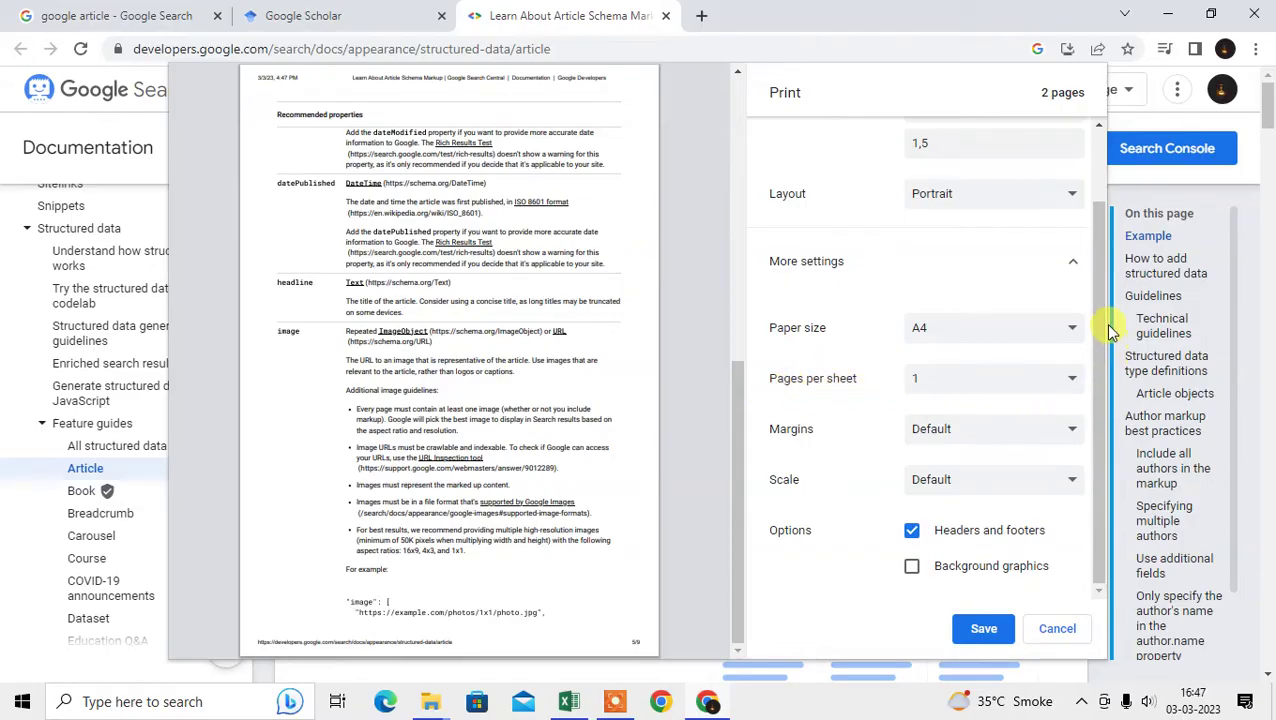
Save the selected article pages as a PDF in the Downloads folder, keeping the suggested file name
drag(1102, 302, 1108, 208)
scroll(951, 527, down, 2)
click(972, 634)
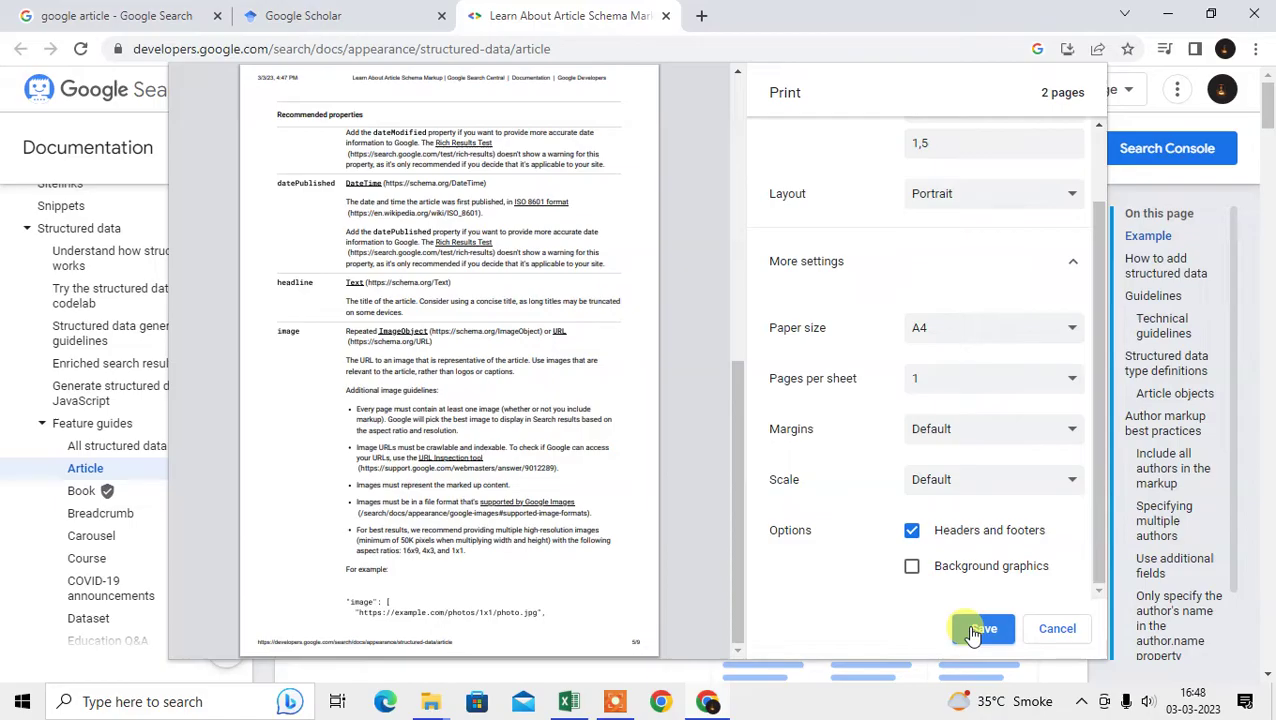
click(975, 631)
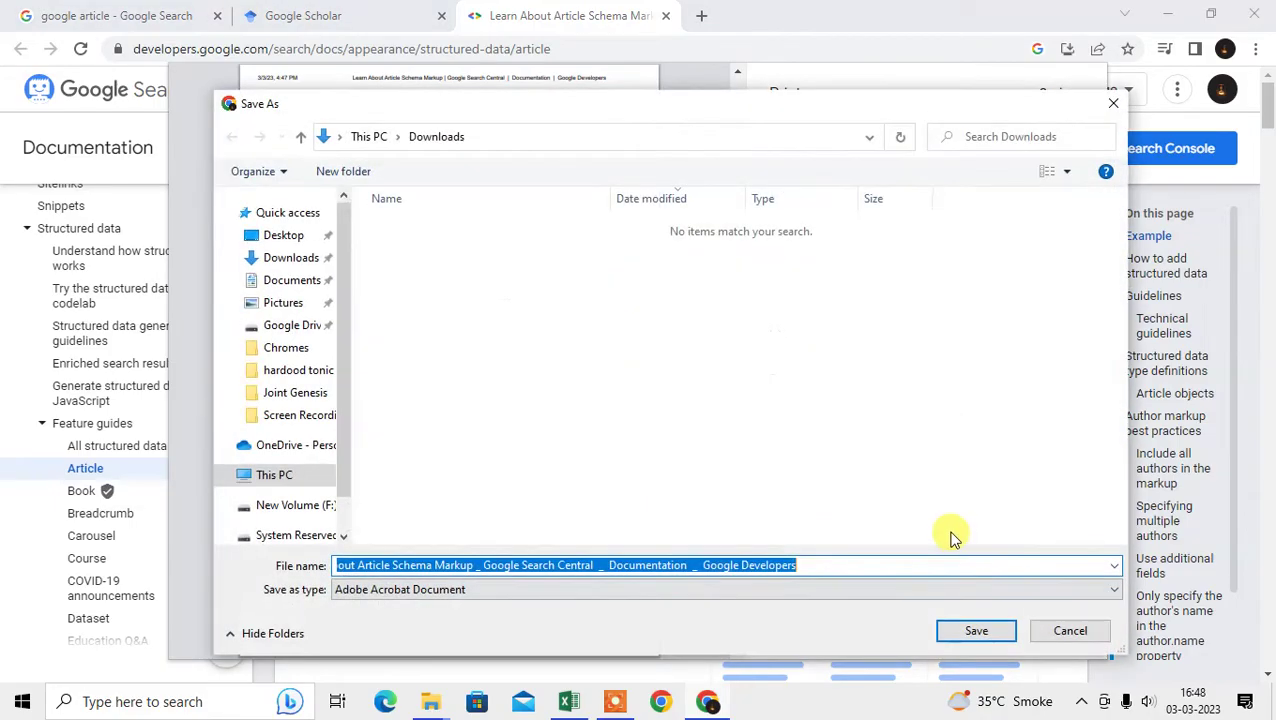
click(287, 259)
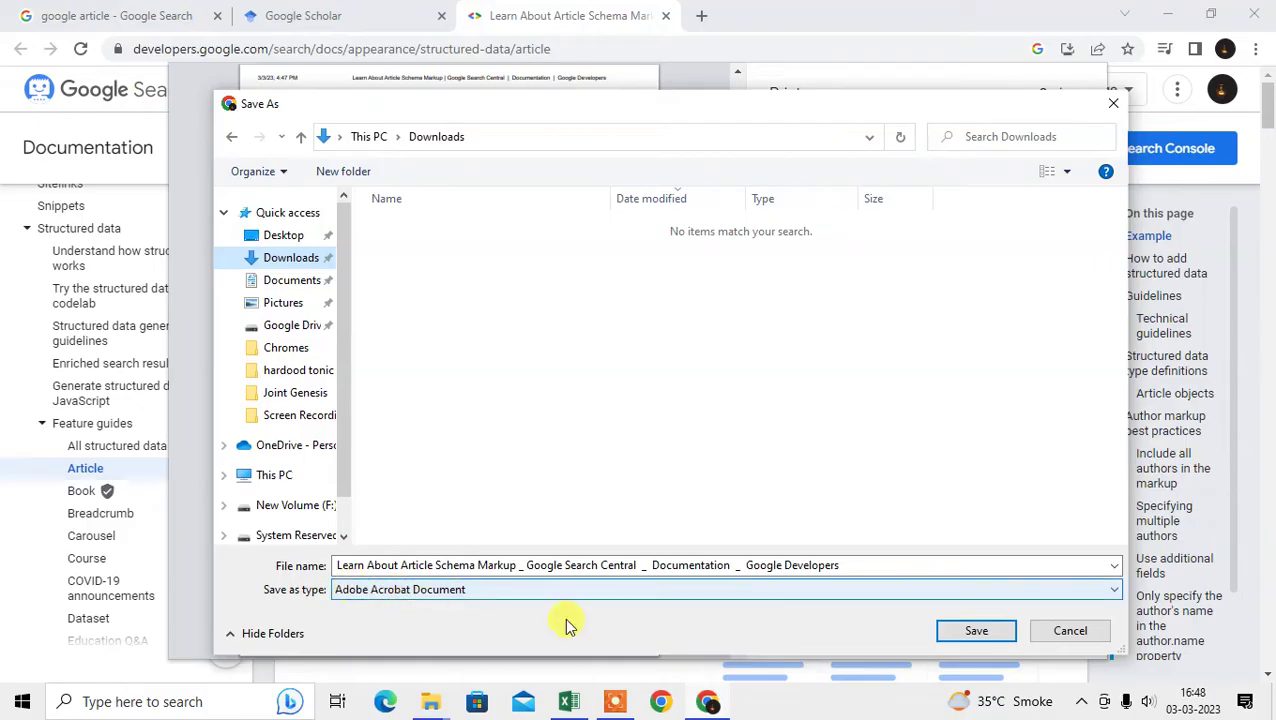
click(963, 634)
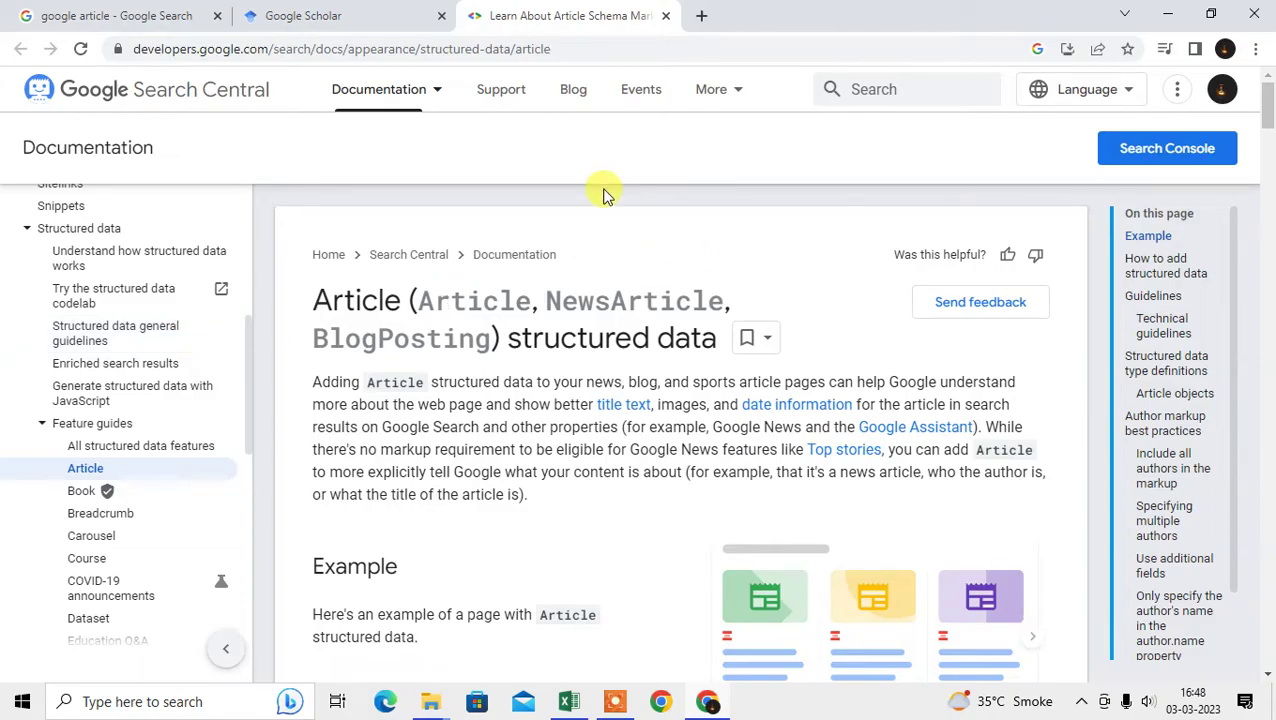
Open google.com in a new tab and search for "html to pdf converter"
click(693, 16)
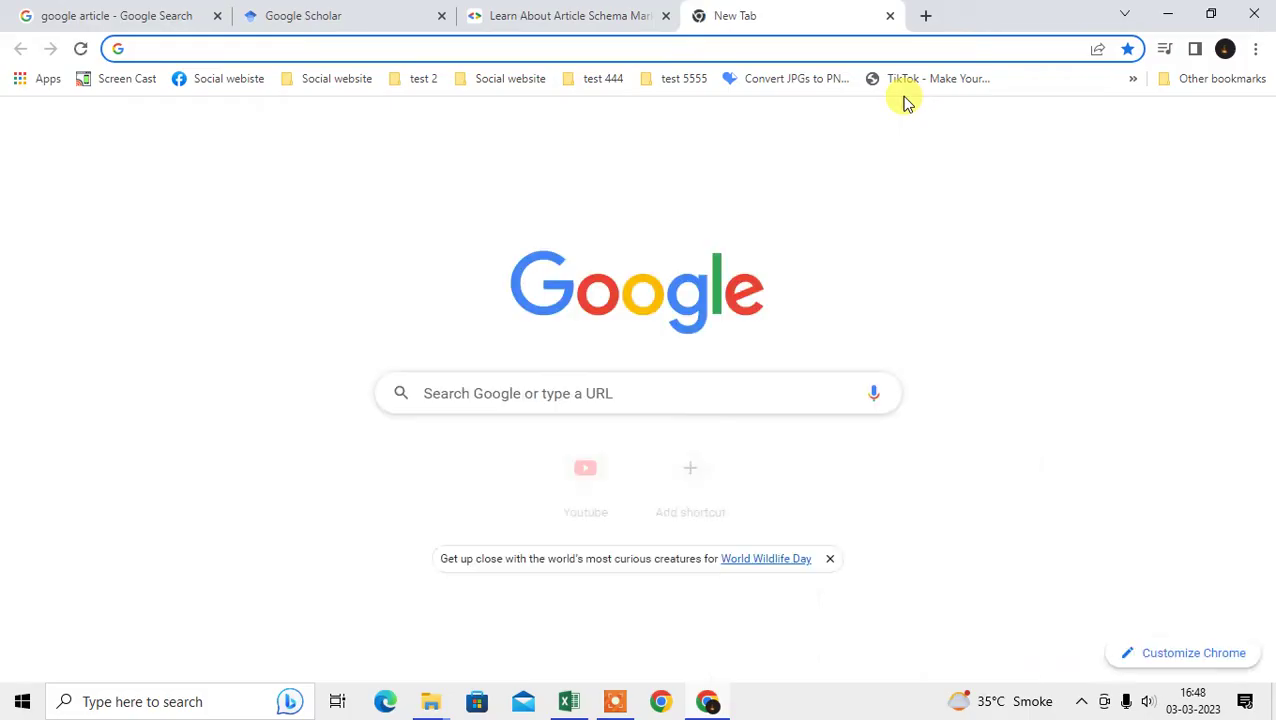
text(google)
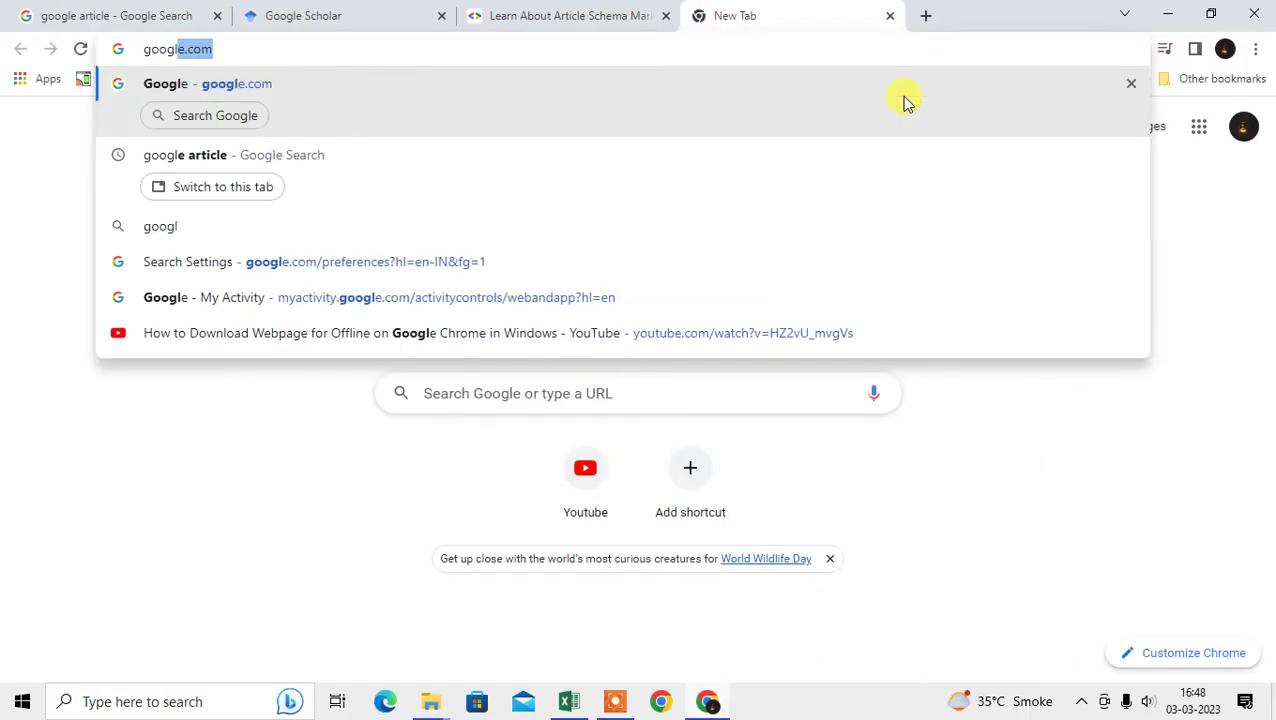
key(Return)
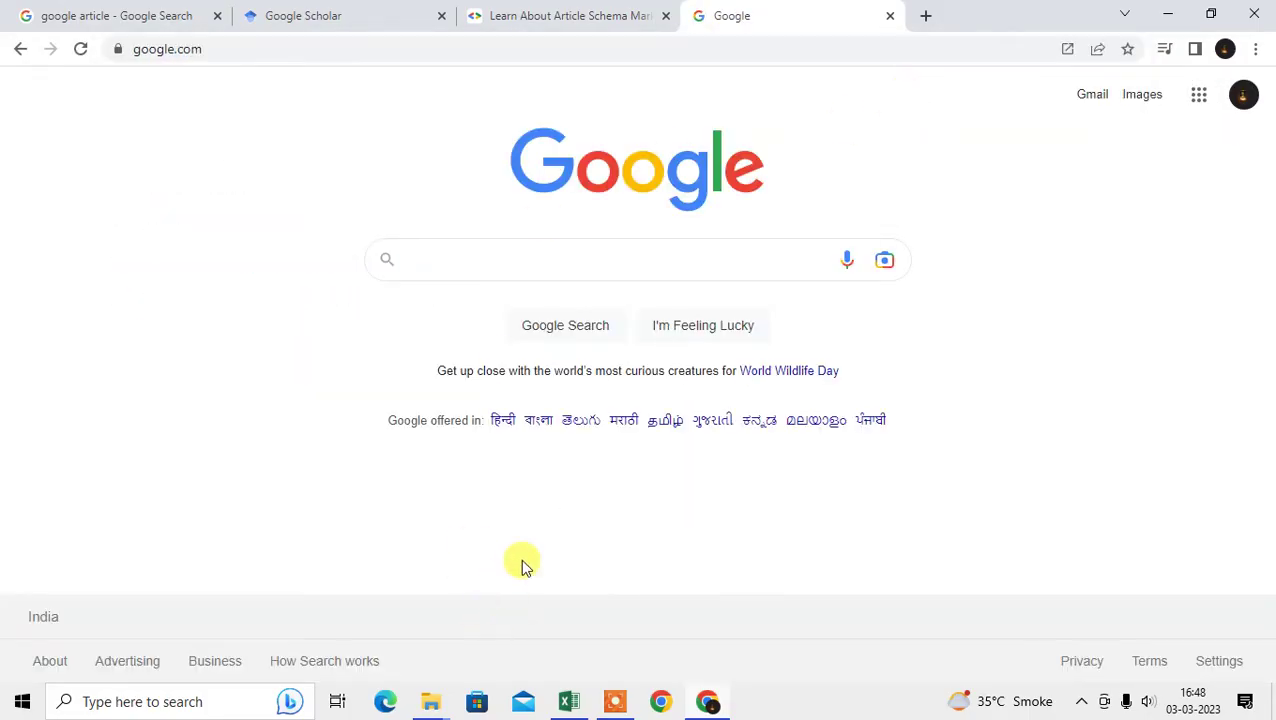
click(453, 268)
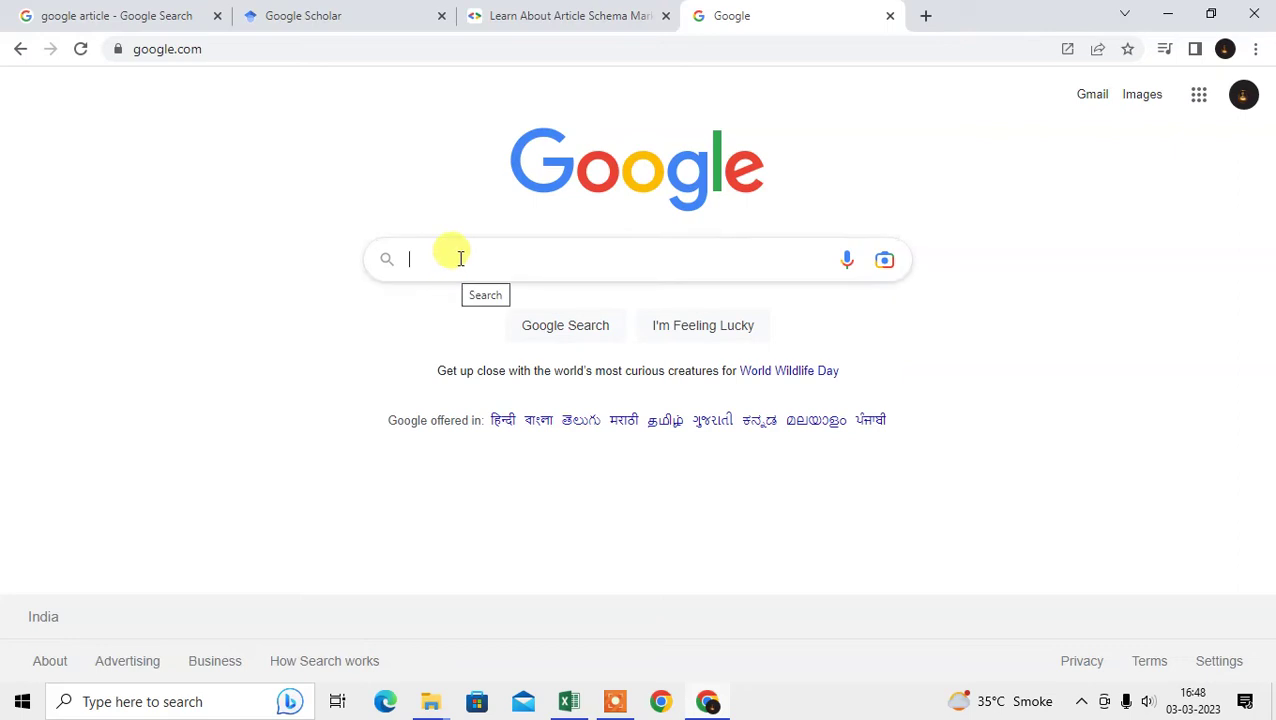
click(460, 258)
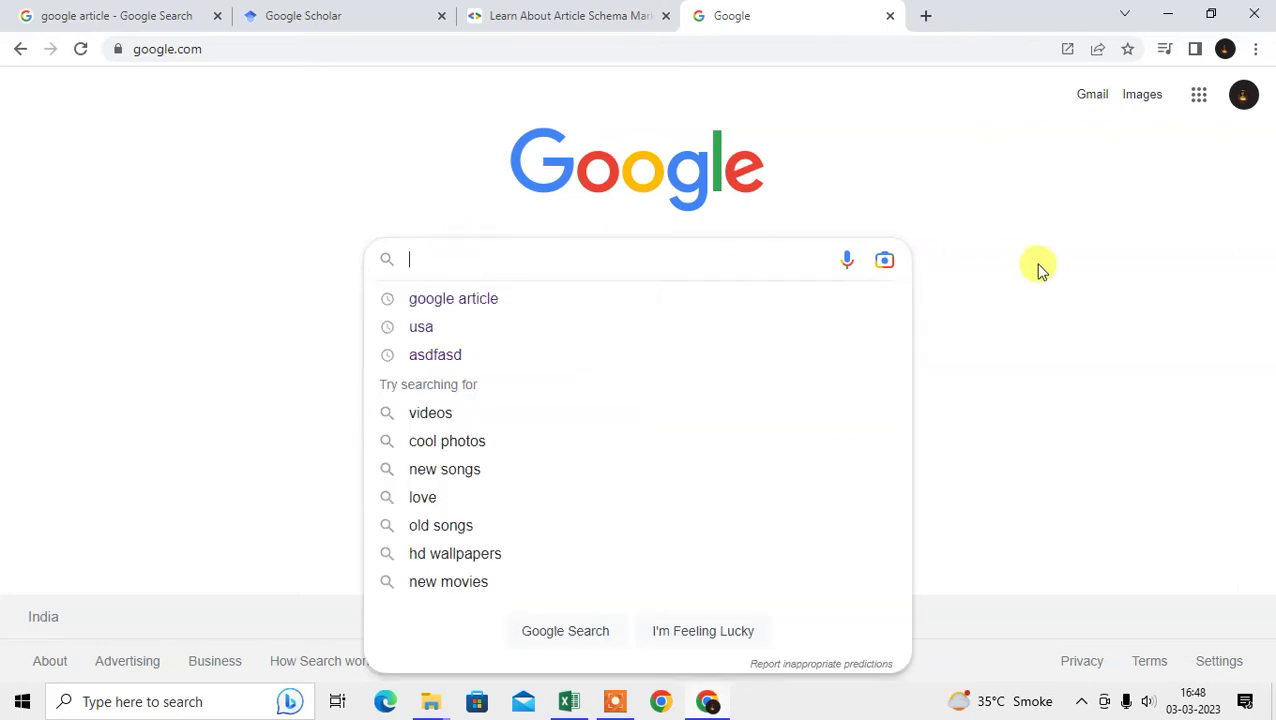
text(html to pdf)
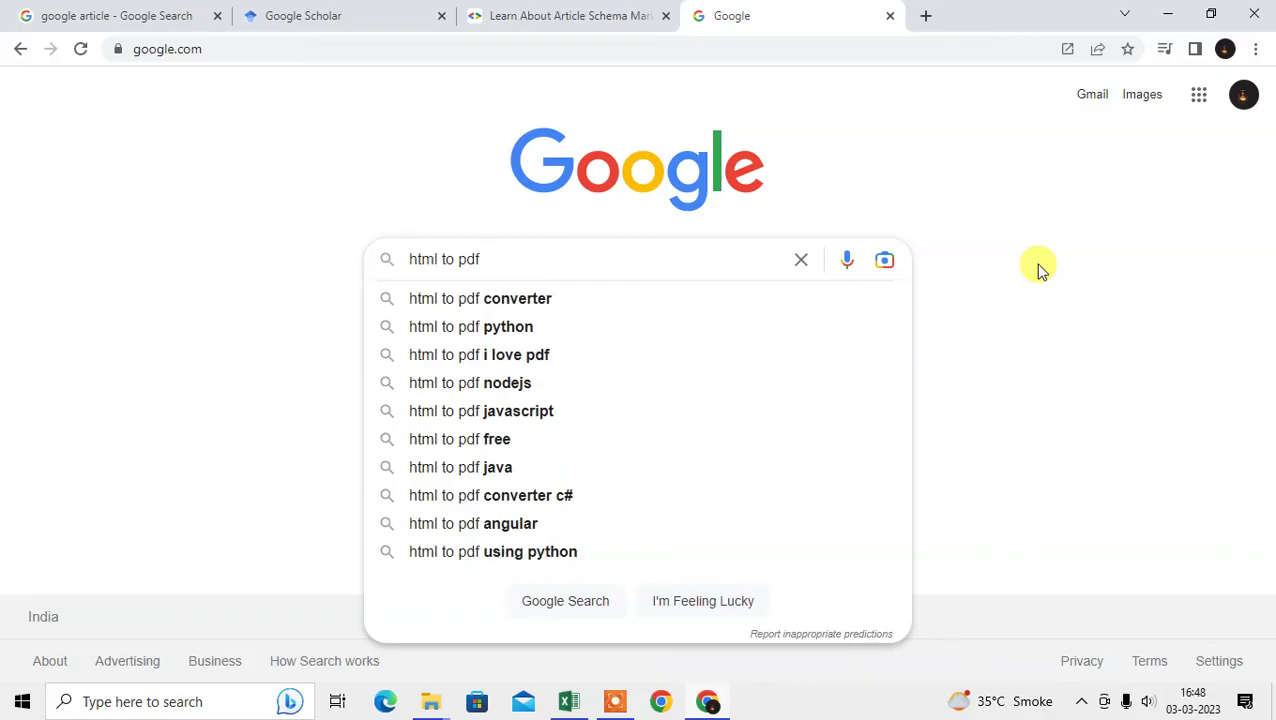
click(524, 297)
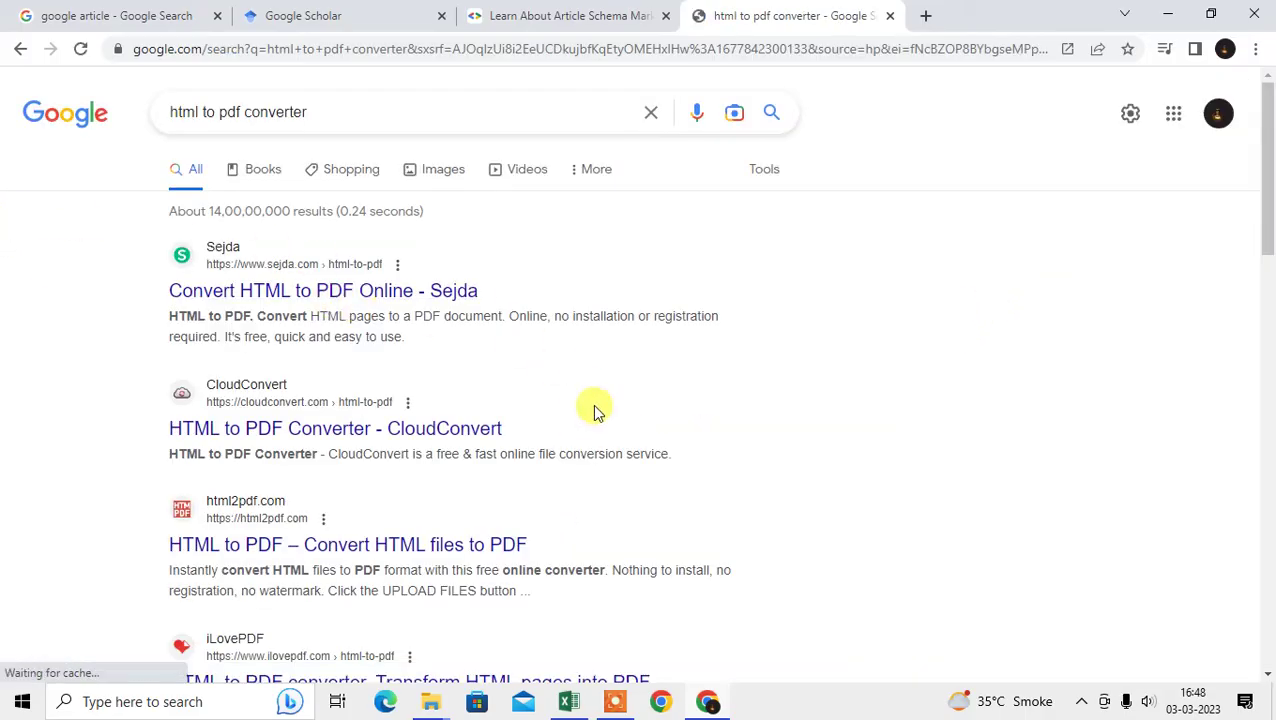
Open CloudConvert's HTML to PDF Converter from the search results and look over its conversion options
scroll(600, 420, down, 2)
scroll(604, 427, up, 2)
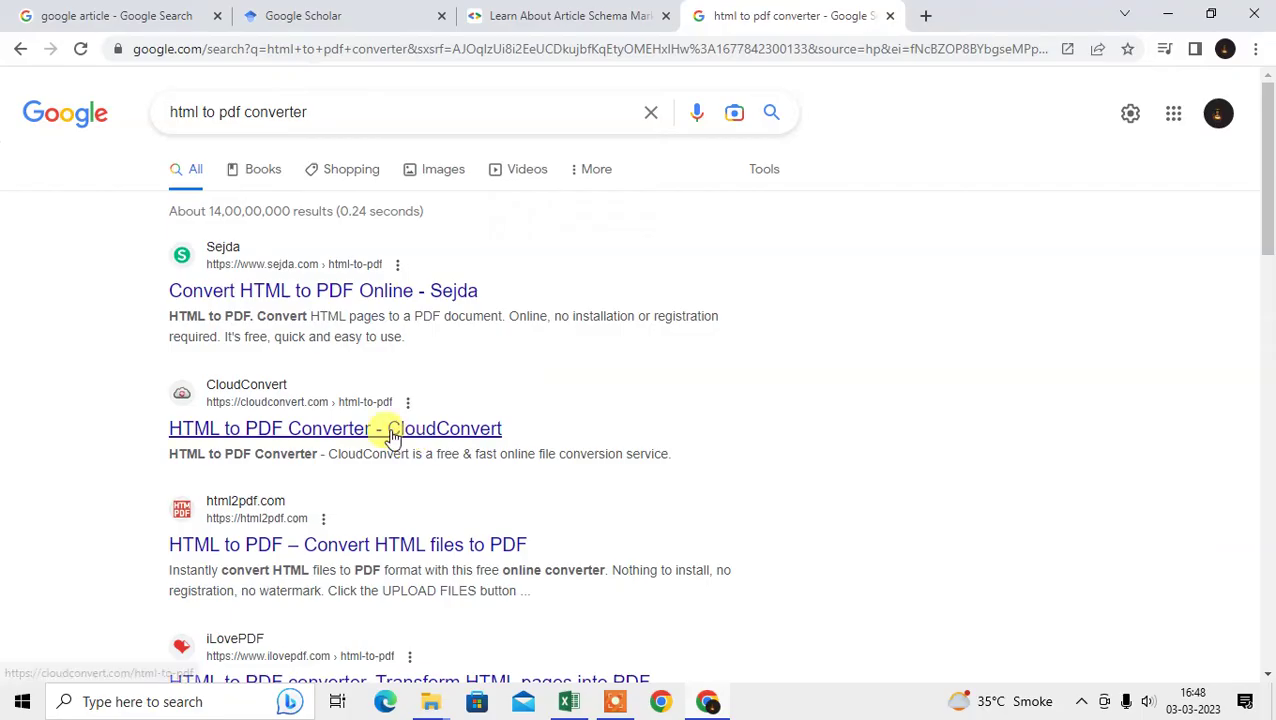
click(391, 434)
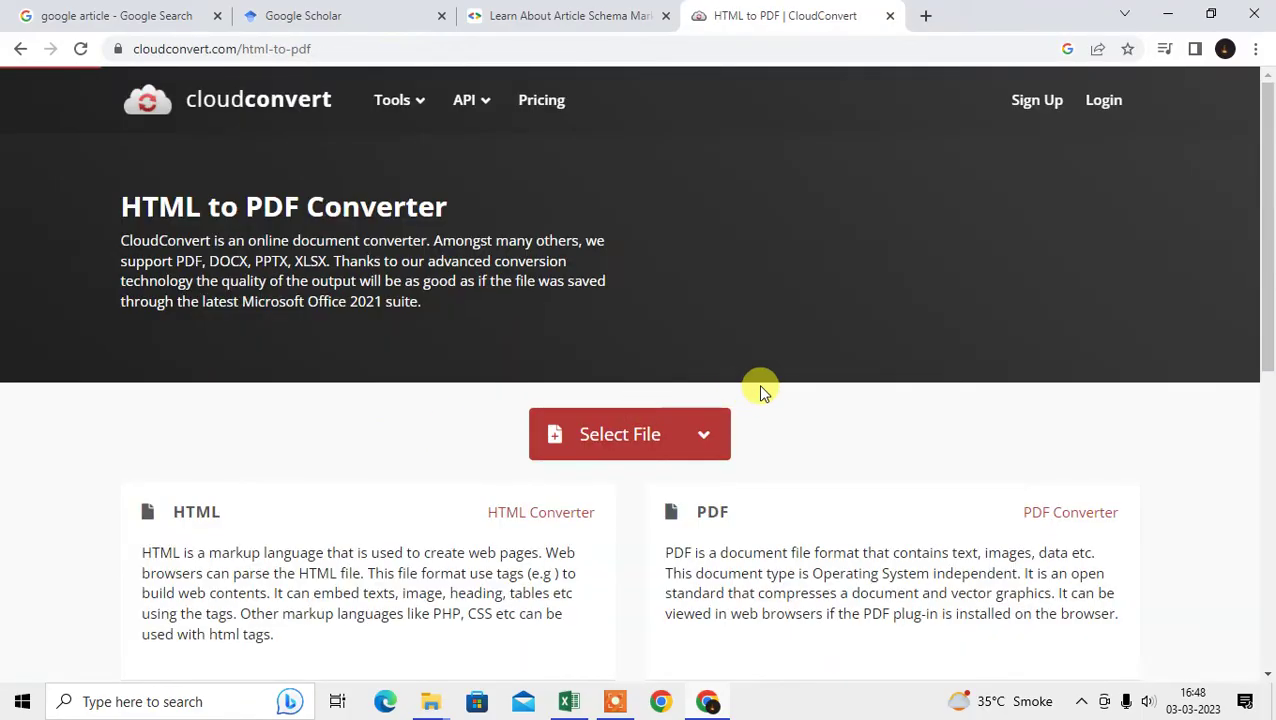
drag(99, 212, 484, 209)
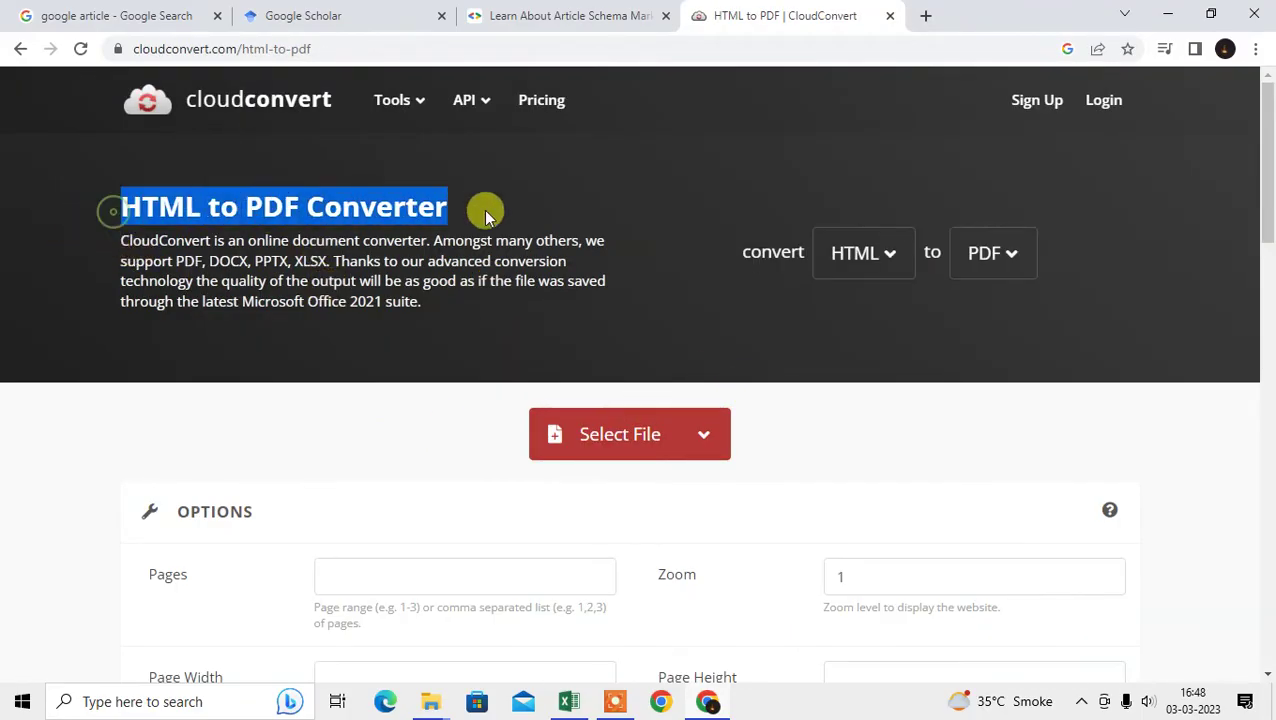
scroll(498, 285, down, 3)
scroll(567, 288, up, 2)
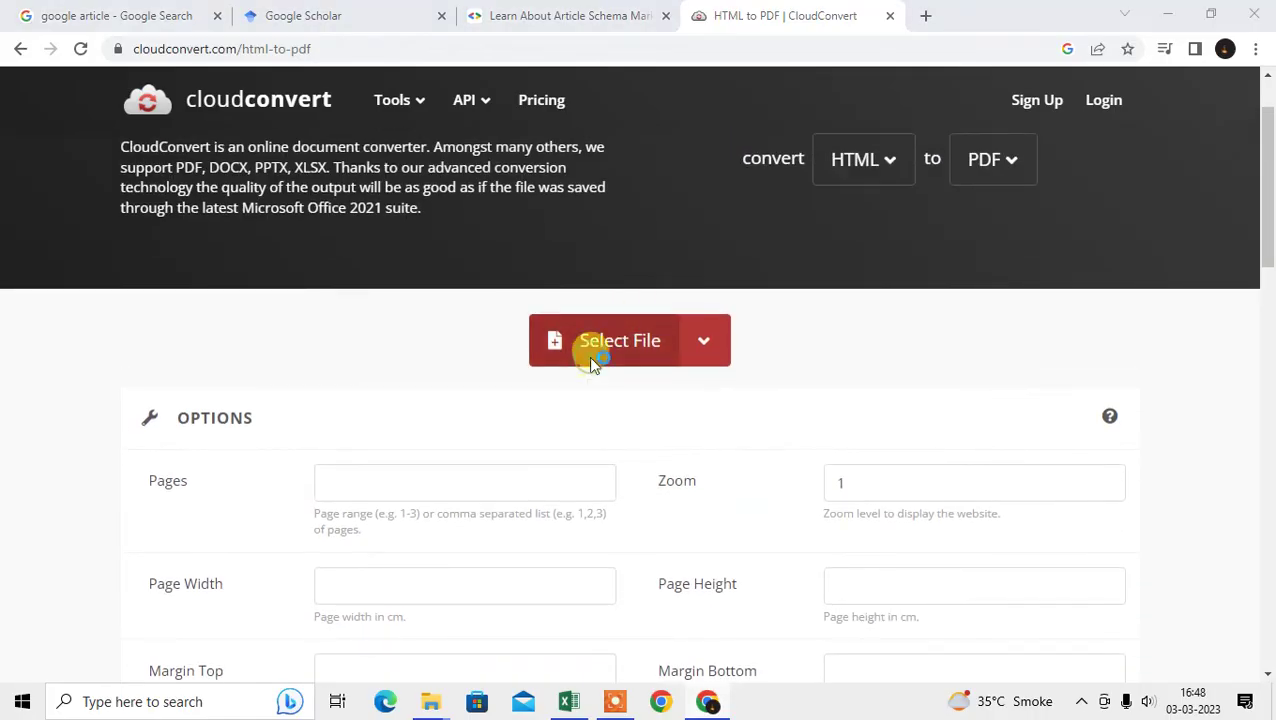
Add the Joint Genesis PNG from the Downloads folder as the file to convert
click(589, 357)
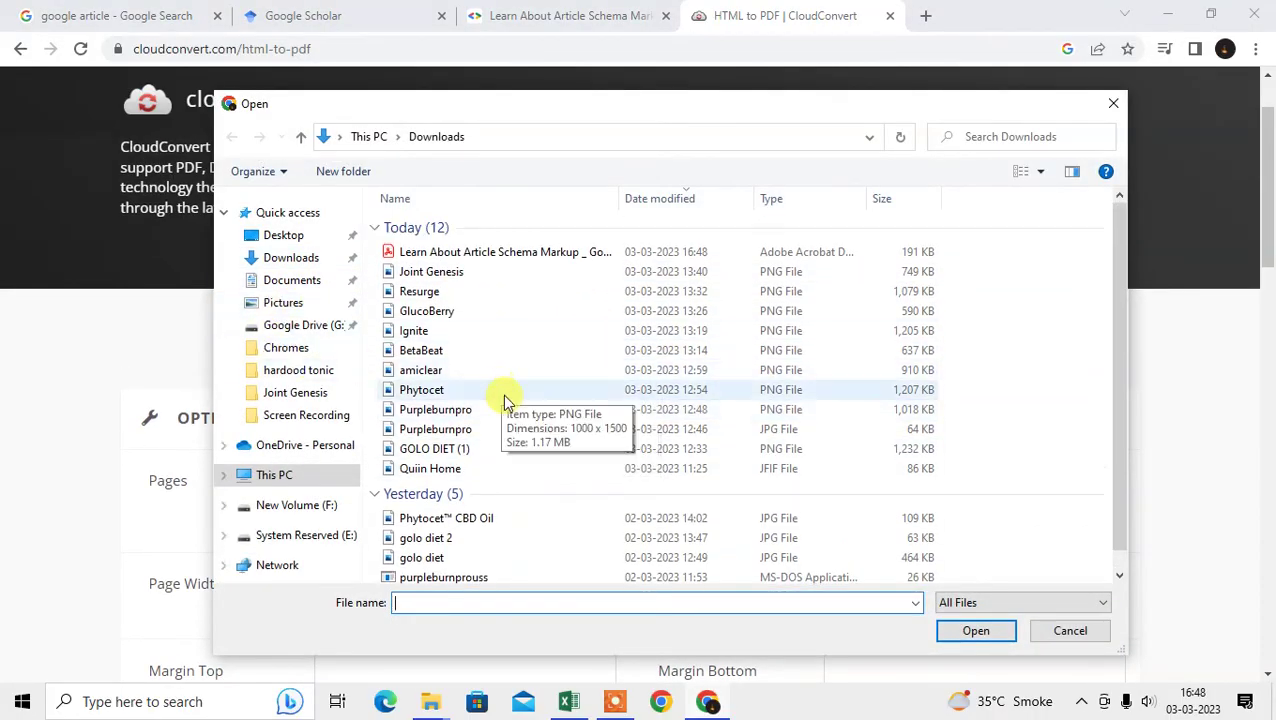
click(478, 256)
click(428, 274)
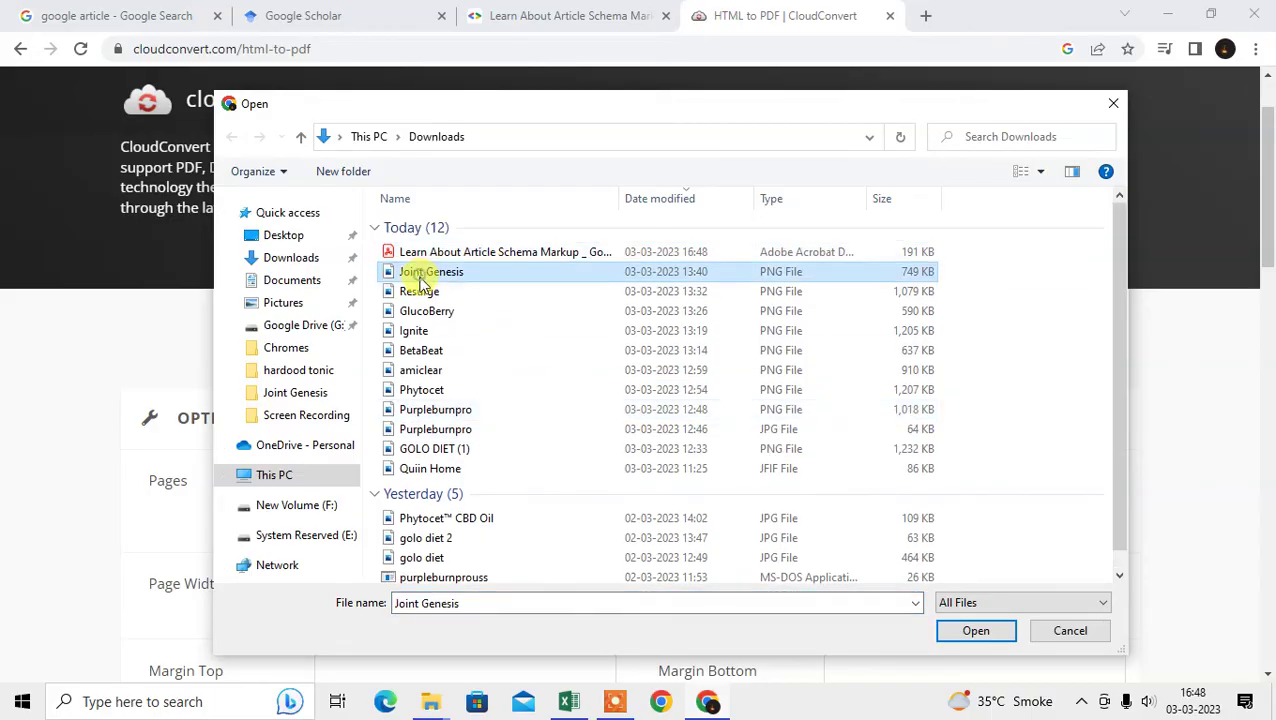
click(993, 636)
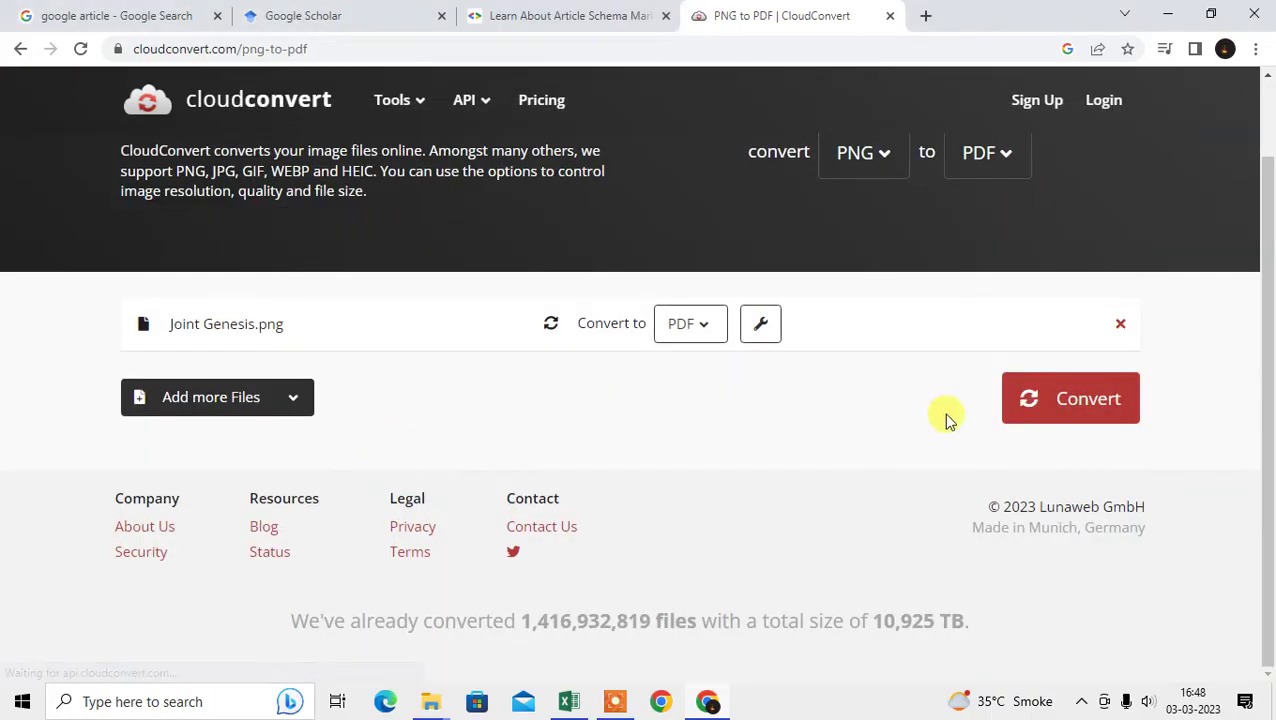
Convert Joint Genesis.png to PDF, close the result preview and return to the desktop
click(1085, 405)
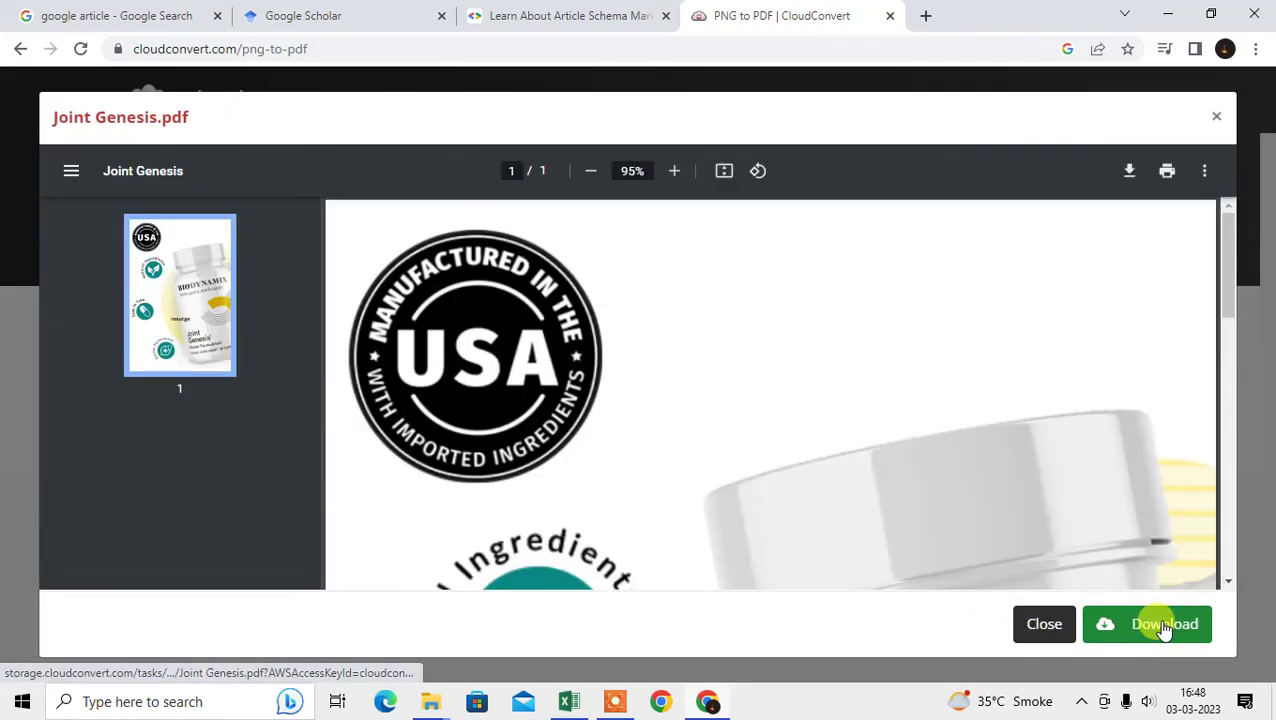
click(1216, 116)
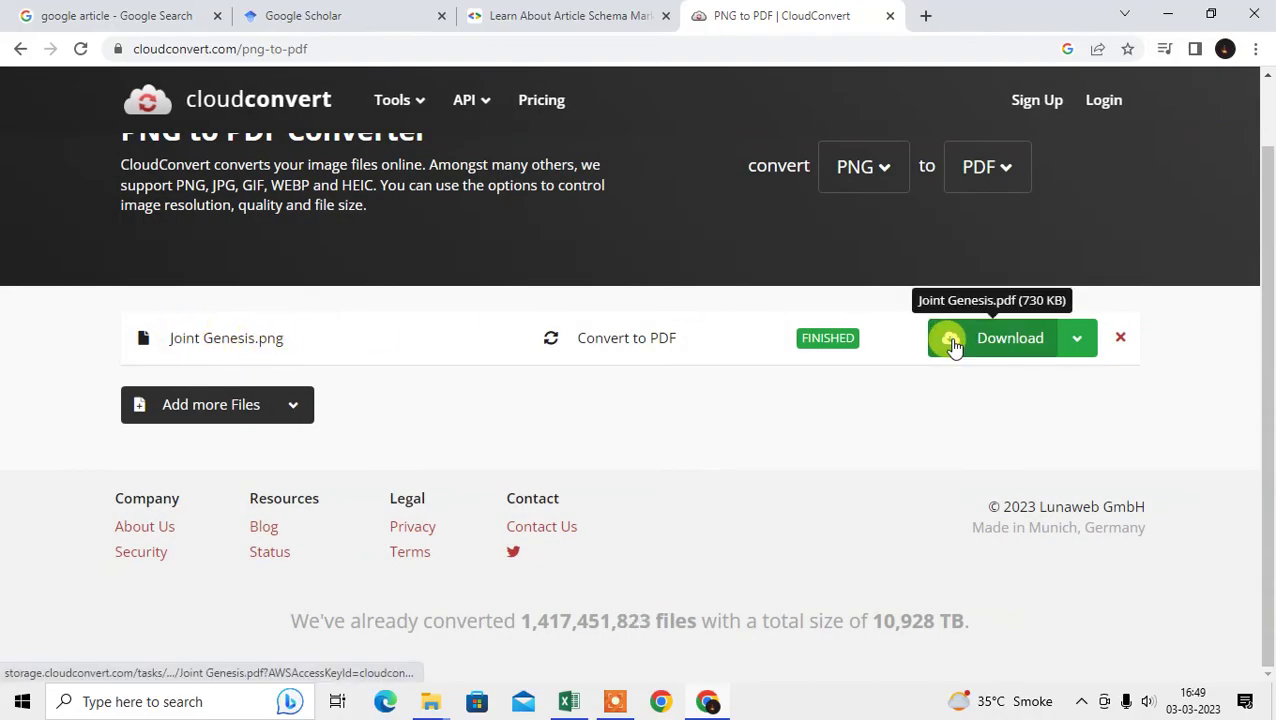
key(super+d)
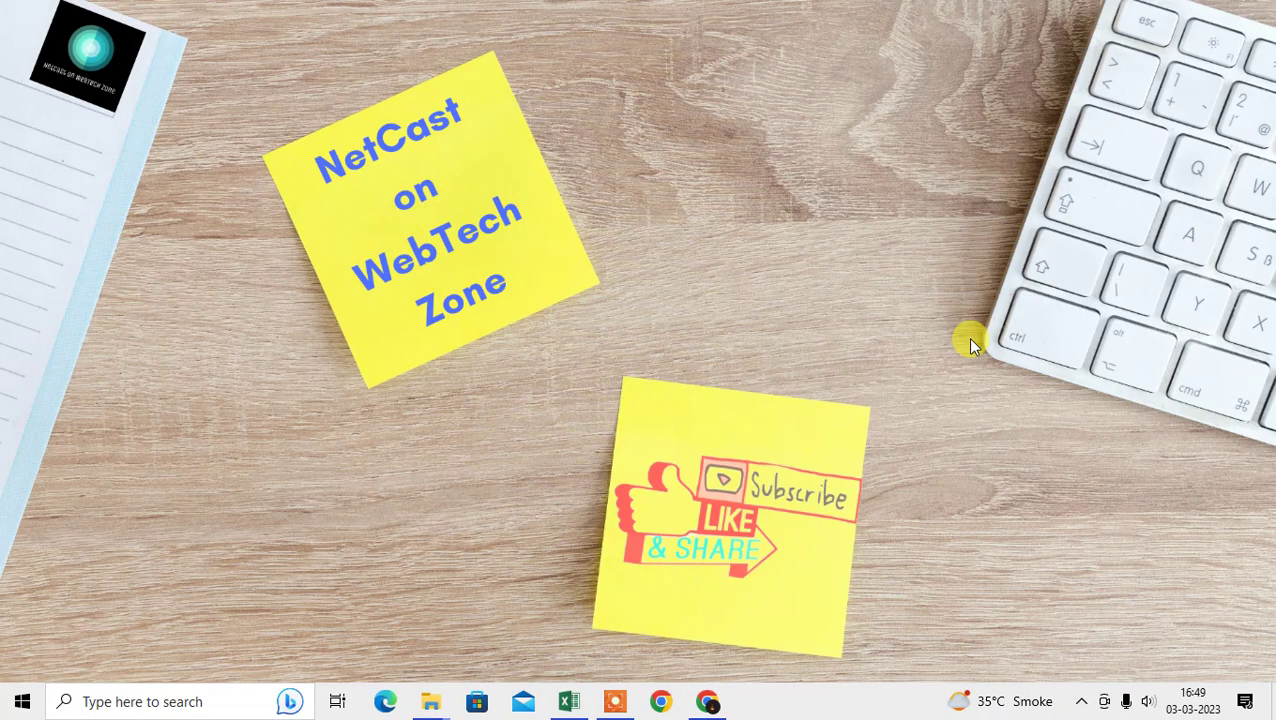